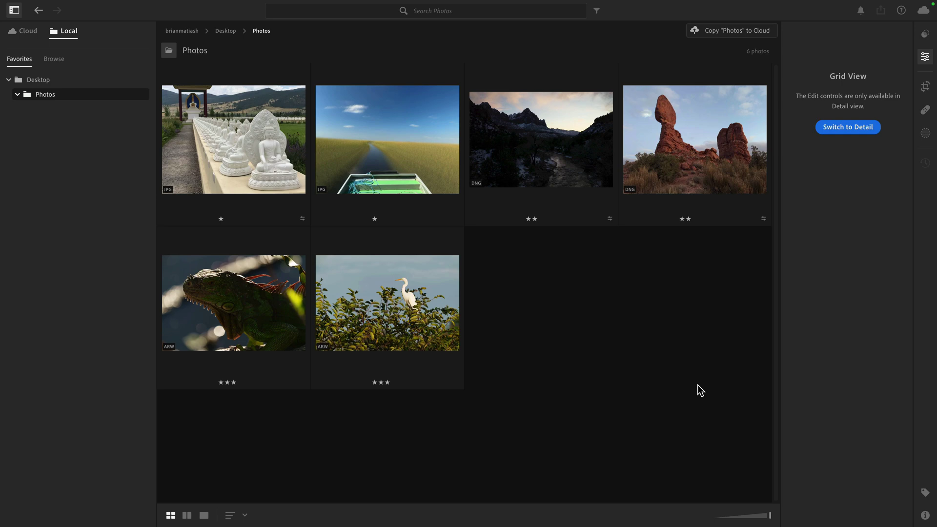
key("super+Tab")
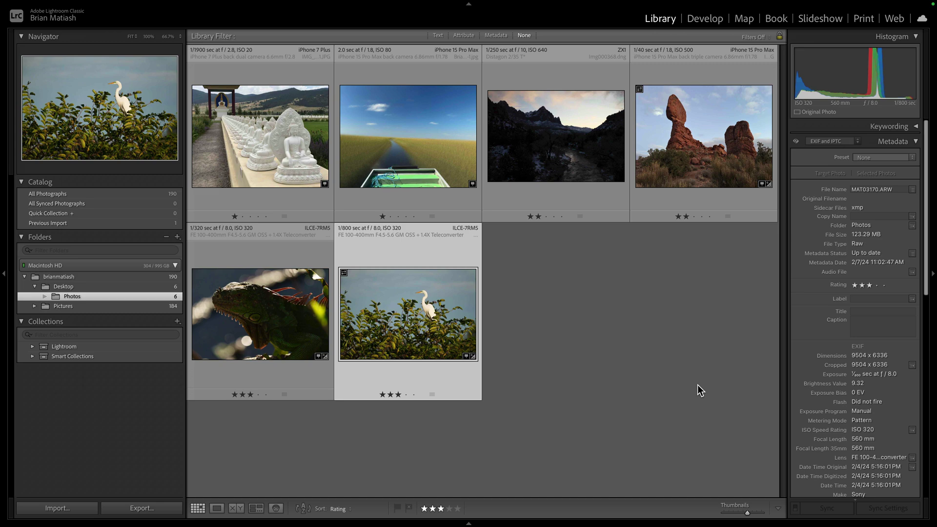
key("super+Tab")
left_click(611, 323)
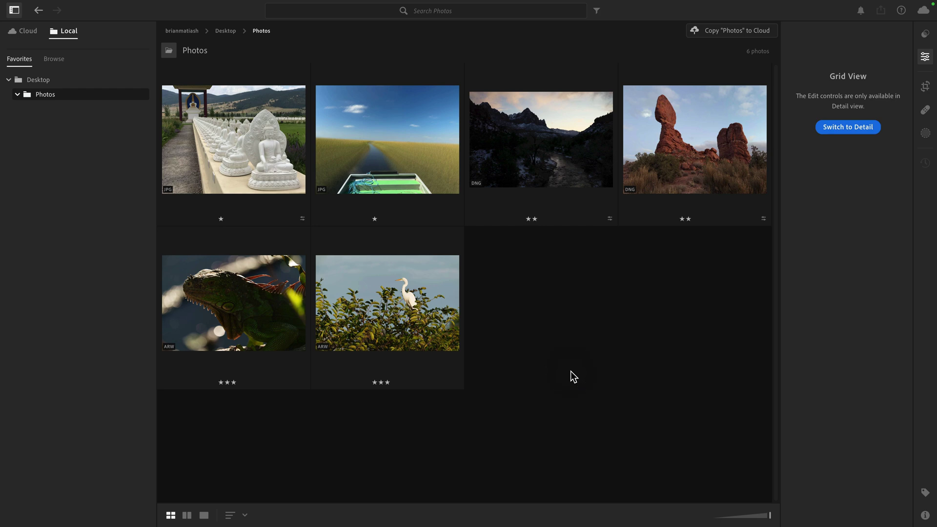
left_click(823, 132)
left_click(535, 352)
key("ctrl+Right")
left_click(360, 312)
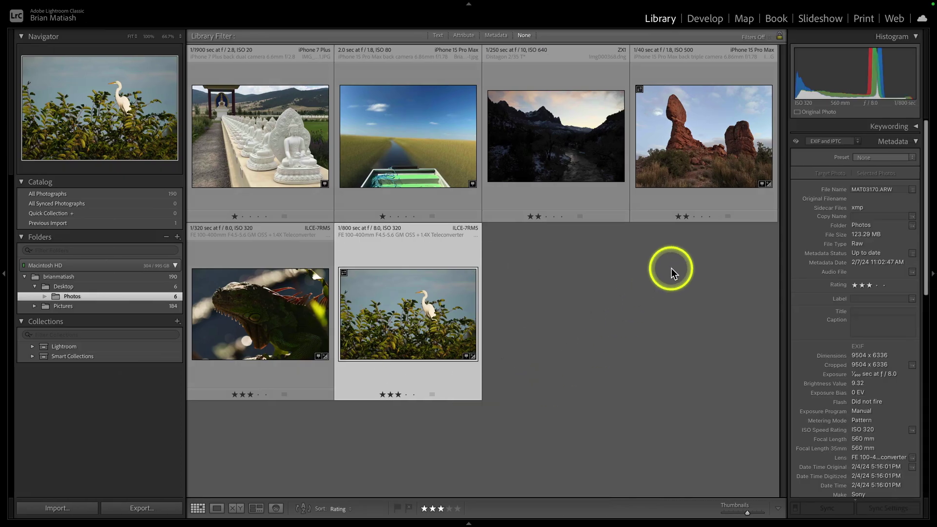
key("ctrl+Left")
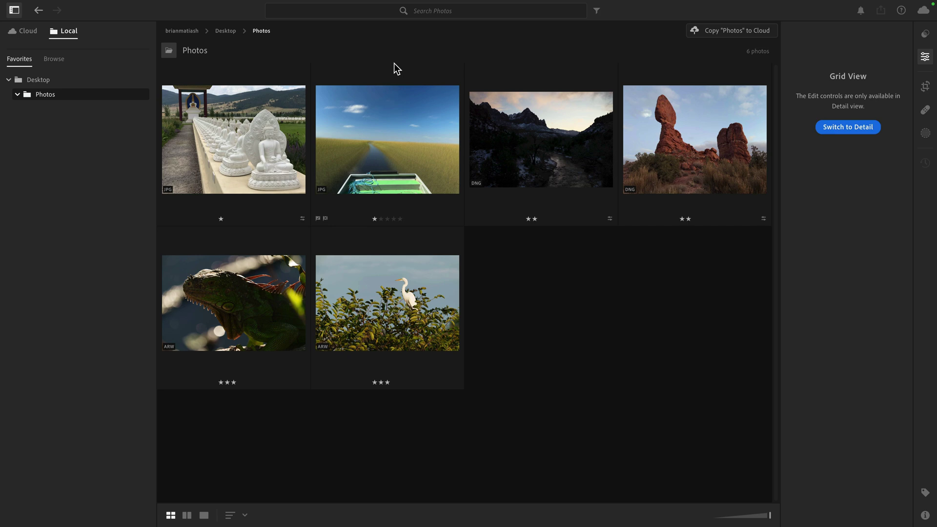
key("ctrl+Right")
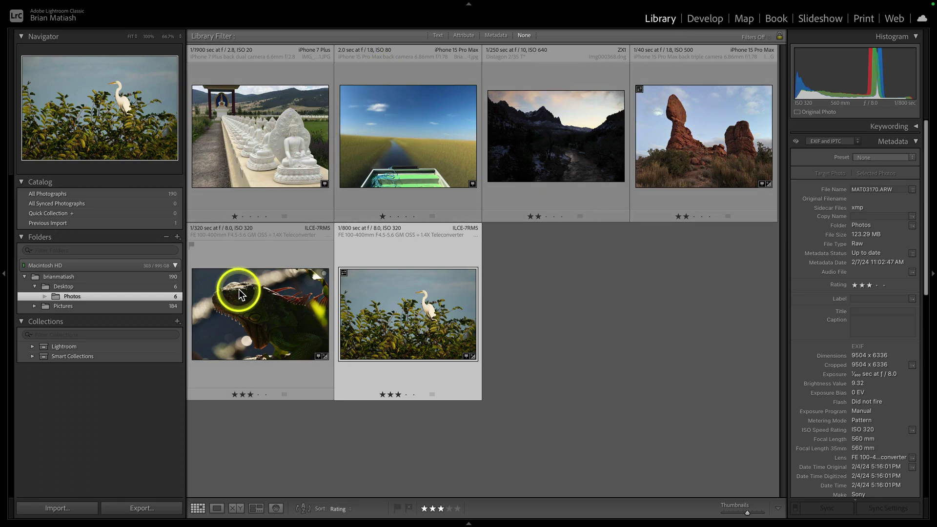
key("ctrl+Left")
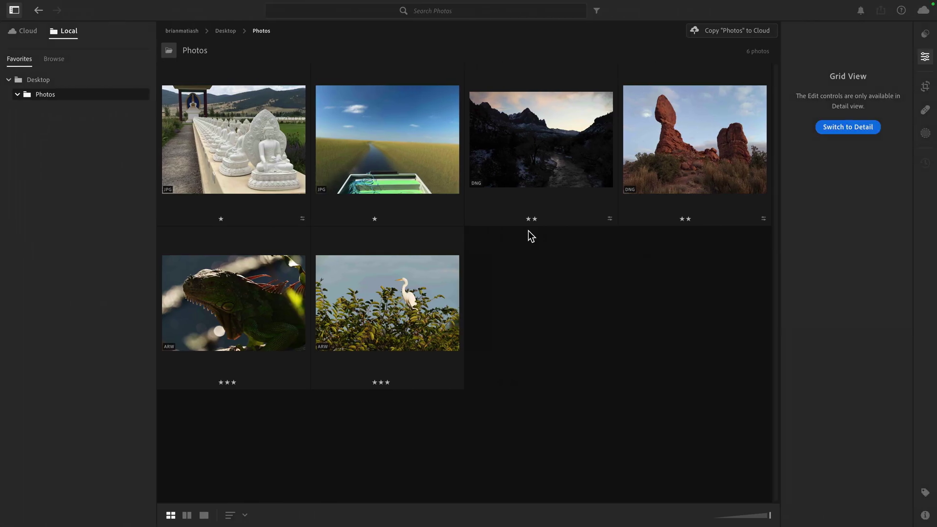
Step: Select IMG_0501.JPG, the Buddha statues photo, in Lightroom and clear Lightroom Classic's selection
left_click(535, 304)
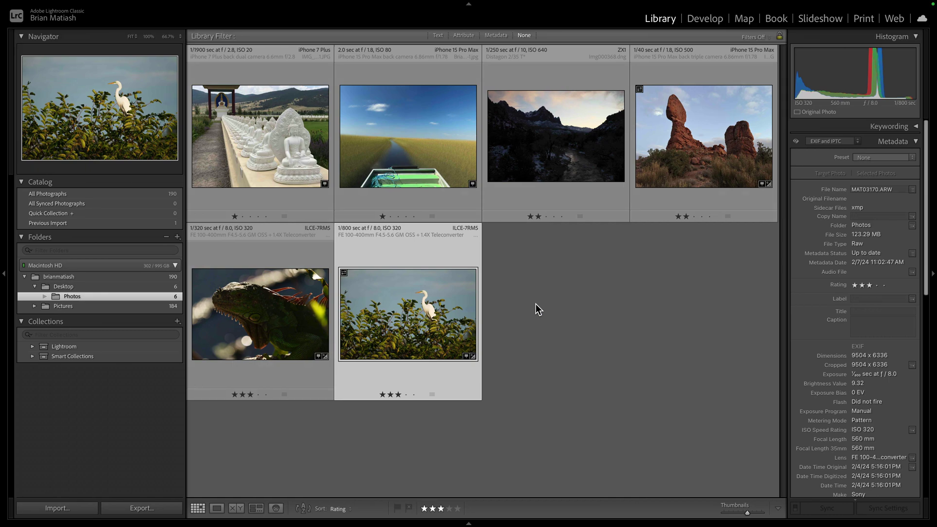
left_click(535, 305)
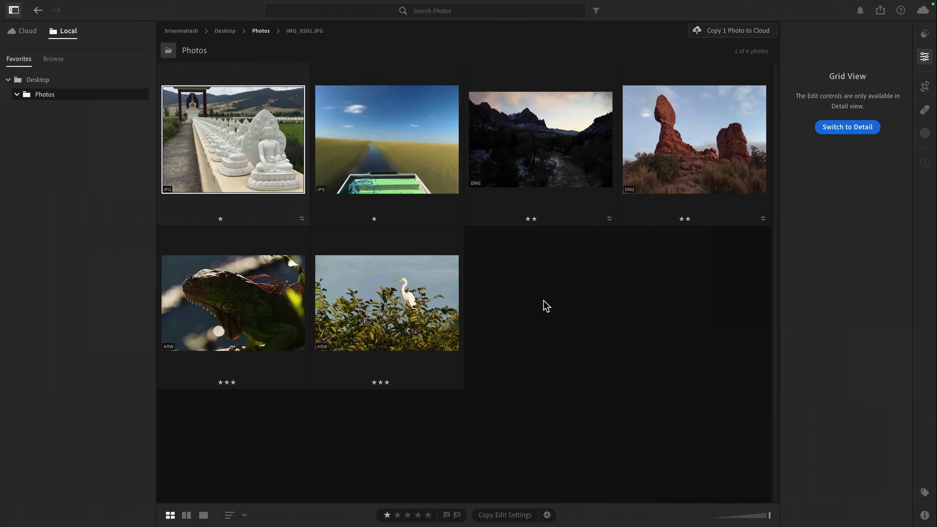
left_click(236, 192)
Step: Open the Buddha statues photo, apply Auto tone and raise Exposure to +0.48
double_click(224, 151)
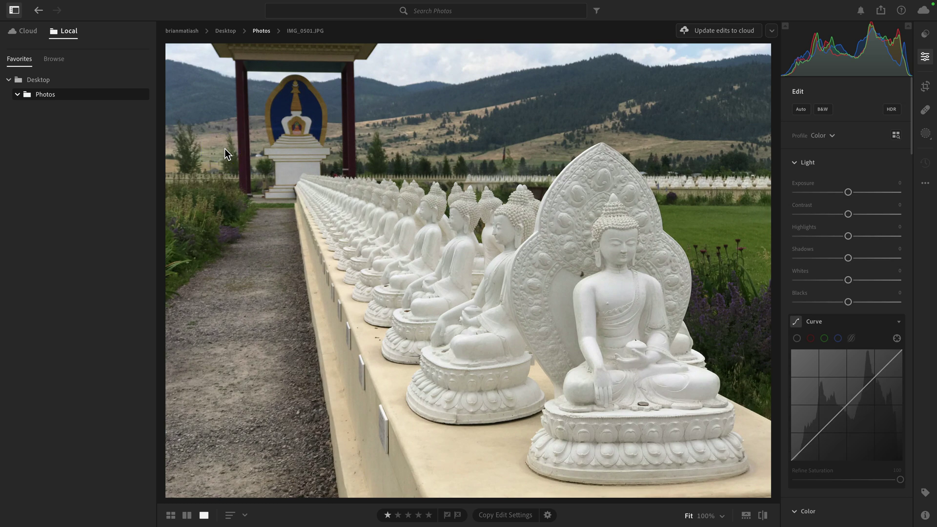
left_click(801, 109)
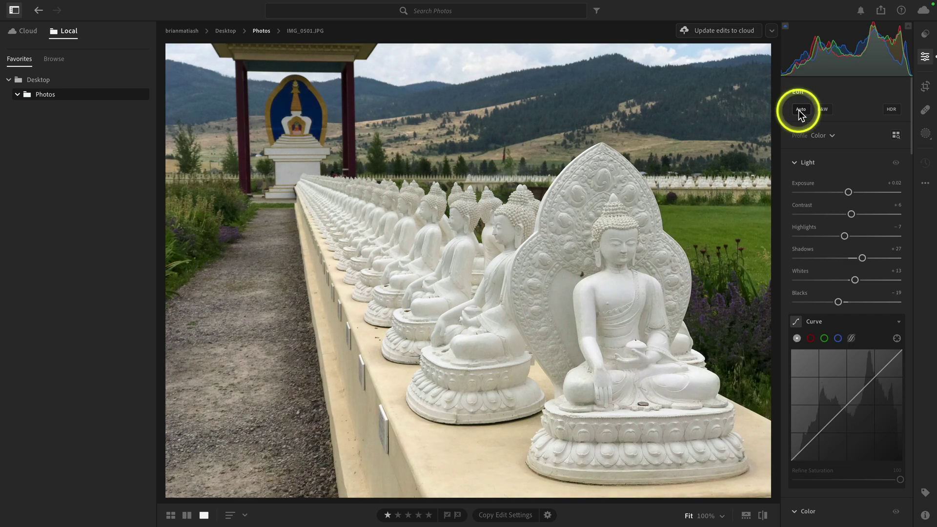
left_click_drag(848, 192, 853, 191)
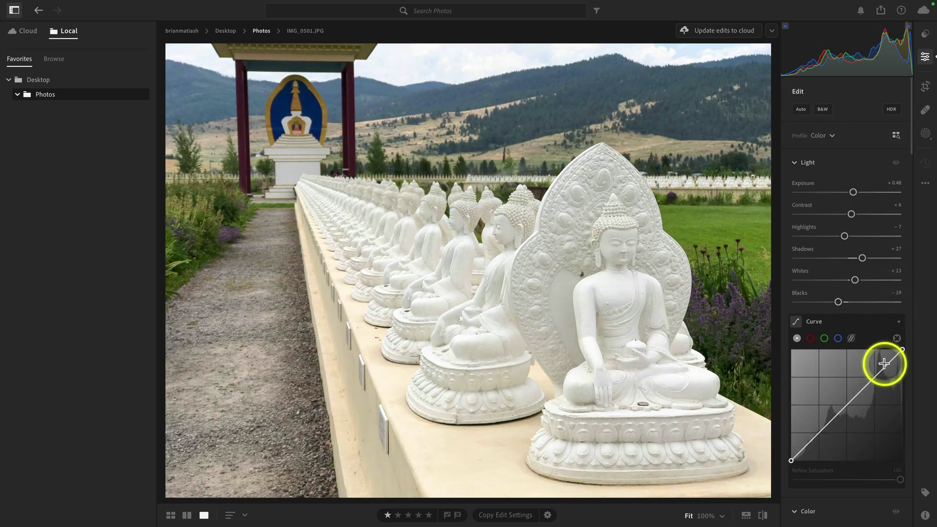
Step: Shape an S-curve by lifting a highlights point and lowering a shadows point
left_click(873, 378)
left_click_drag(872, 378, 872, 375)
left_click_drag(819, 431, 822, 438)
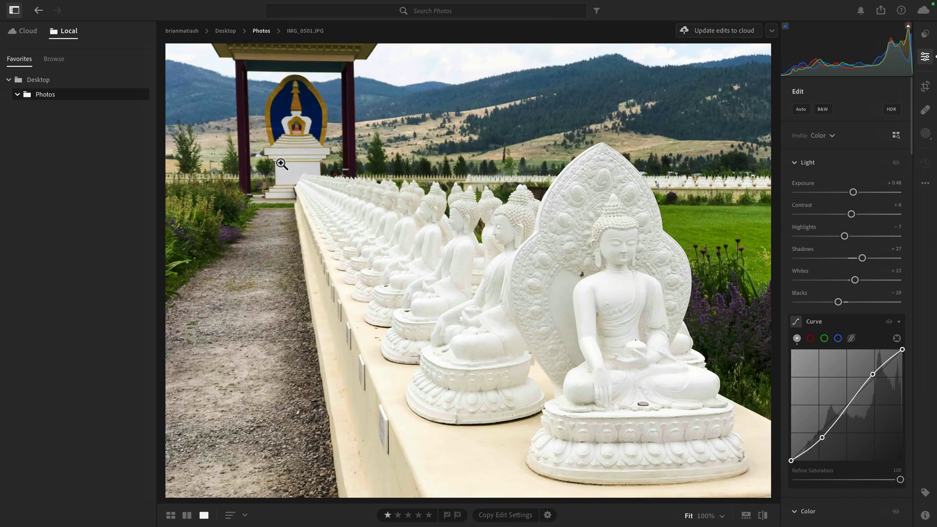
Step: Return Lightroom to the grid and select the Buddha photo in Lightroom Classic's Library
key("g")
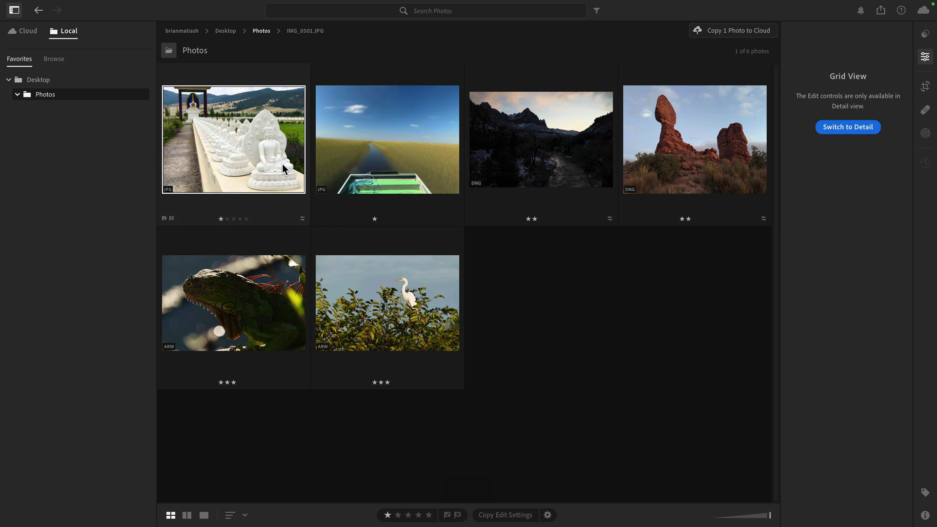
left_click(227, 142)
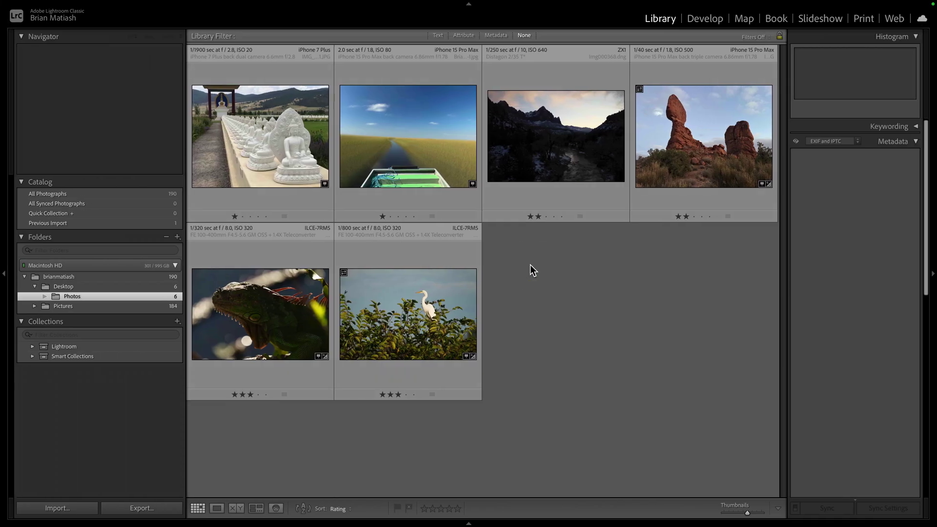
left_click(220, 142)
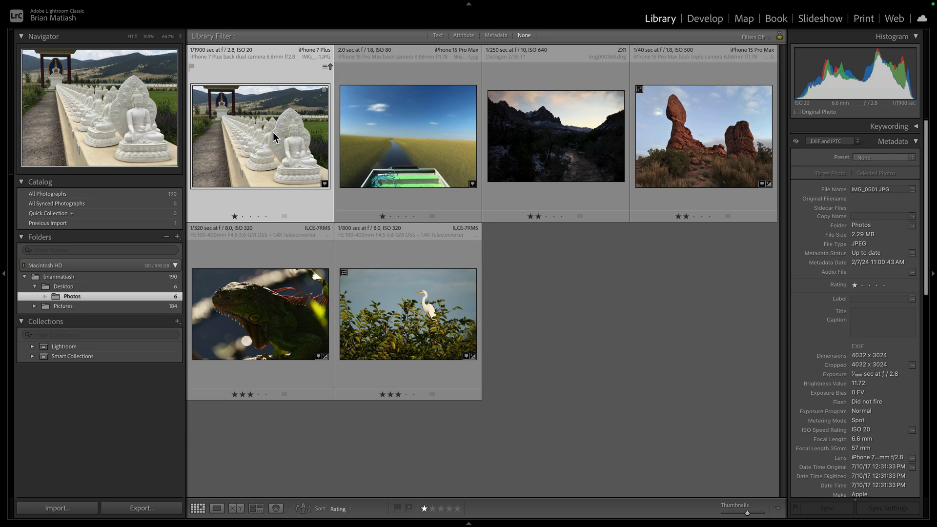
Step: Import IMG_0501.JPG's newer settings from disk via its metadata-changed notice
right_click(106, 296)
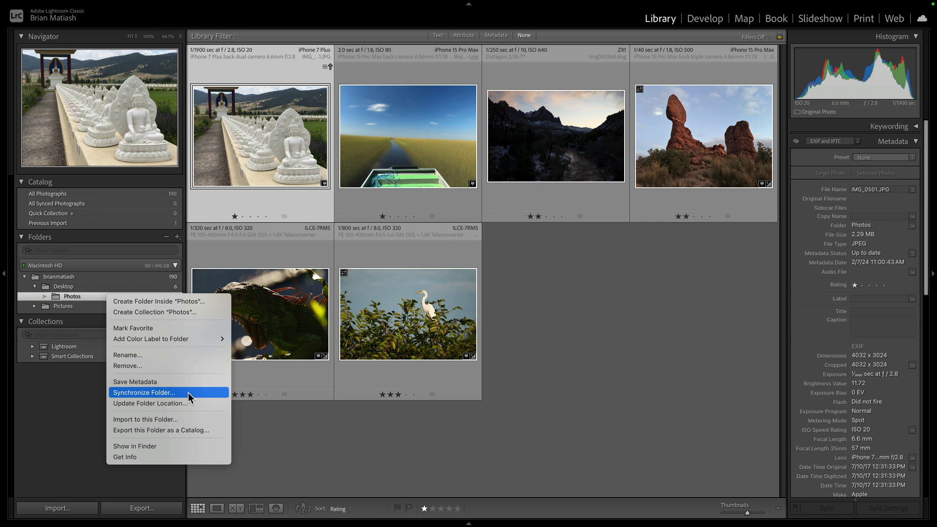
left_click(278, 139)
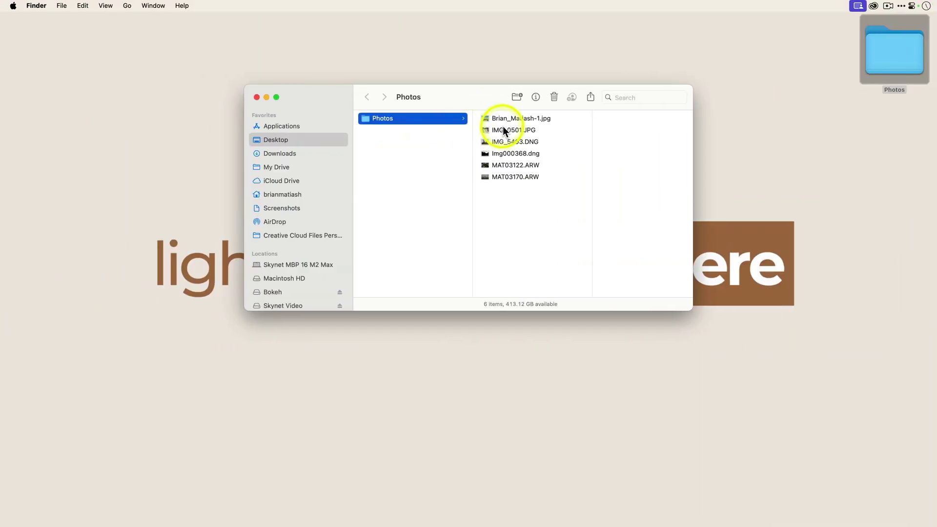
left_click(504, 129)
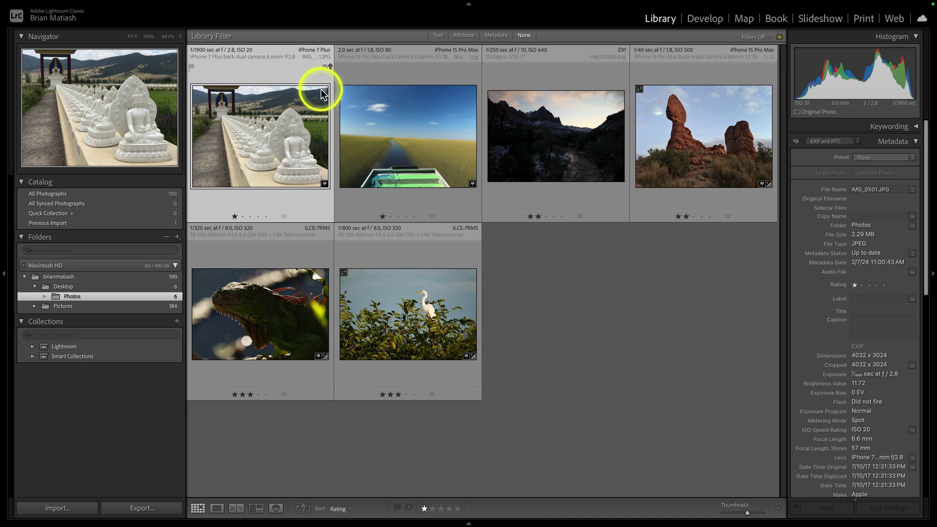
left_click(326, 69)
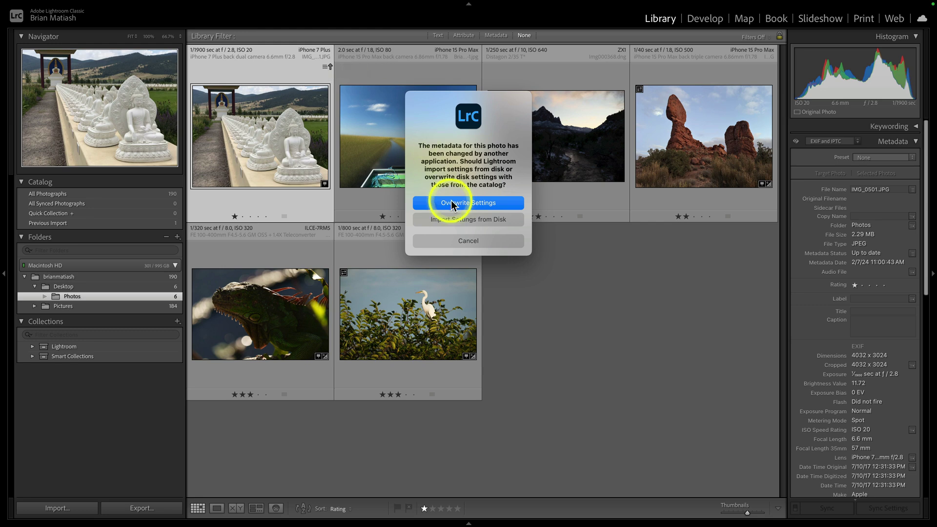
left_click(464, 219)
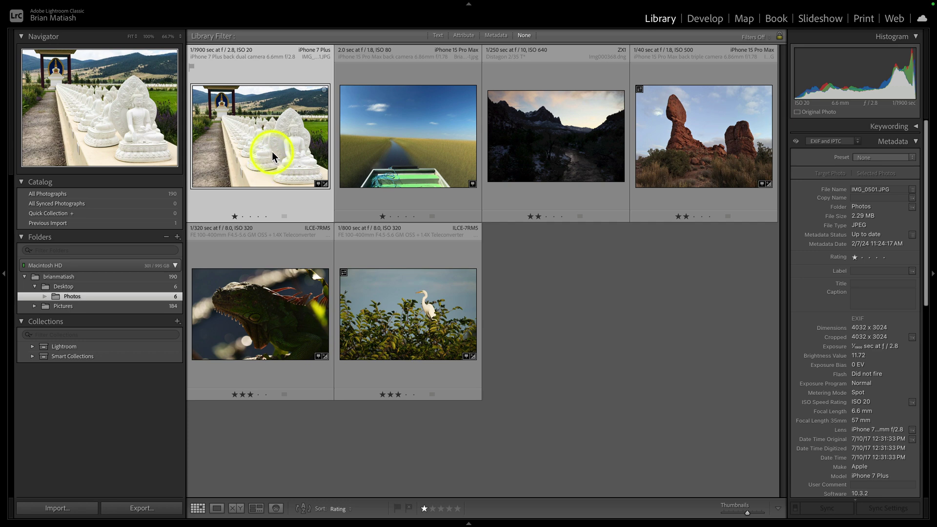
Step: Confirm the Buddha photo's Exposure +0.48 and S-curve in Develop, then open the airboat photo
left_click(702, 21)
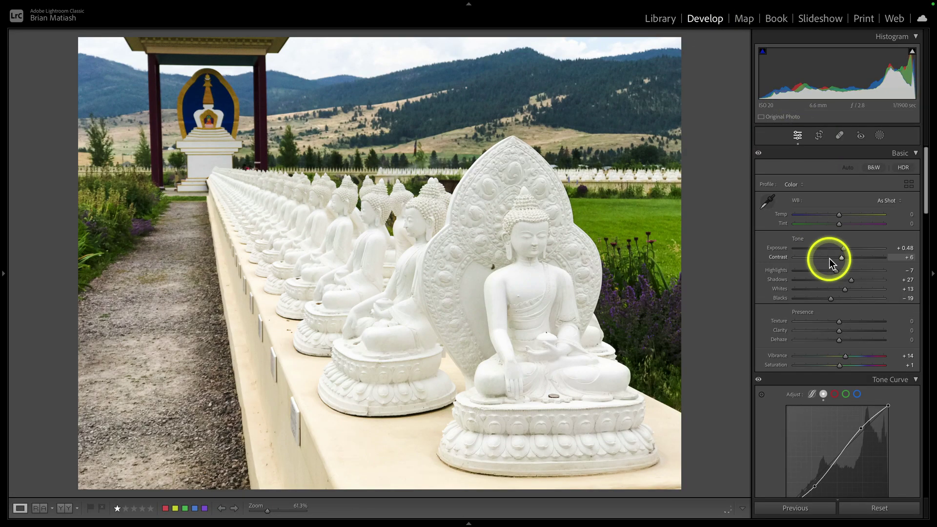
scroll(848, 329, "down", 3)
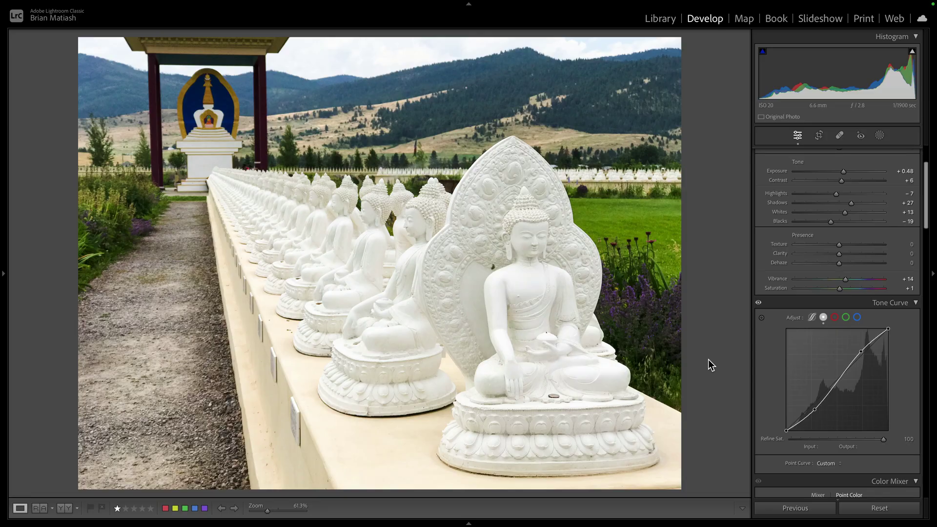
key("g")
double_click(429, 157)
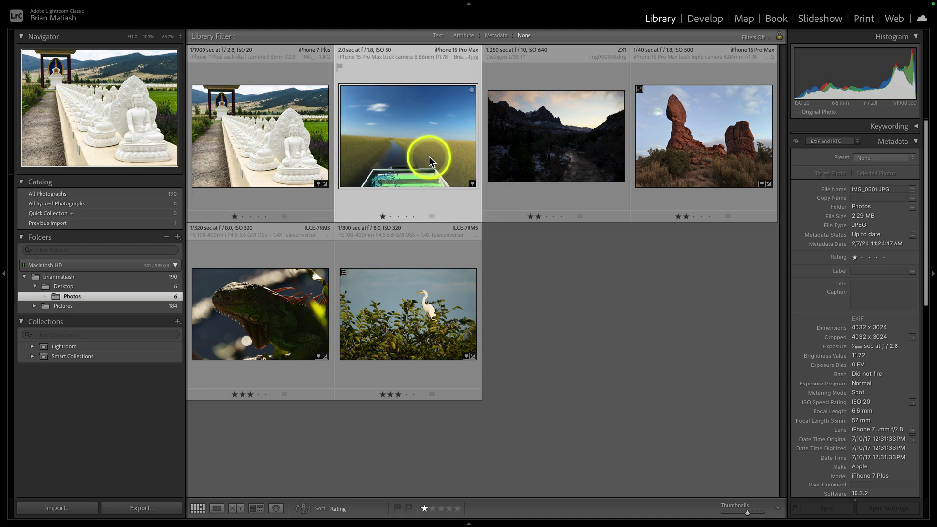
Step: Apply Auto tone to the airboat photo and set white balance from the white cloud
left_click(693, 21)
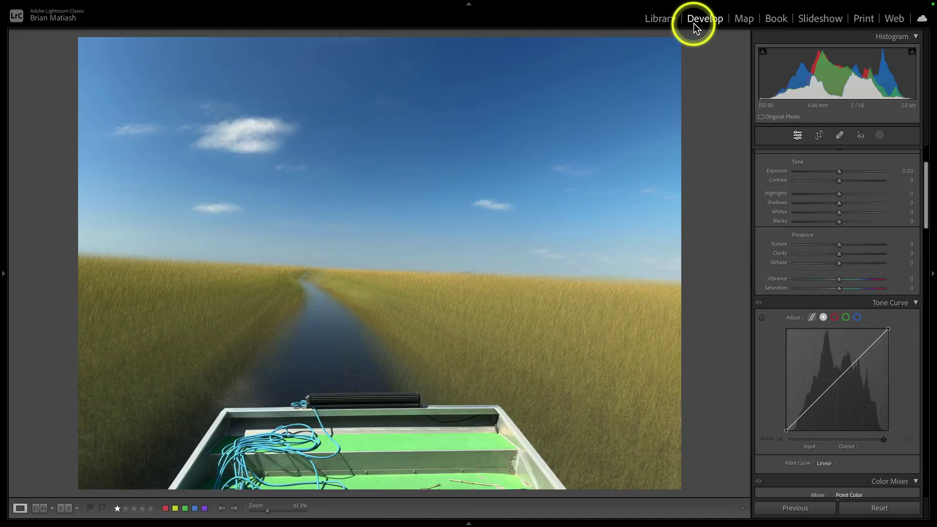
scroll(817, 338, "up", 3)
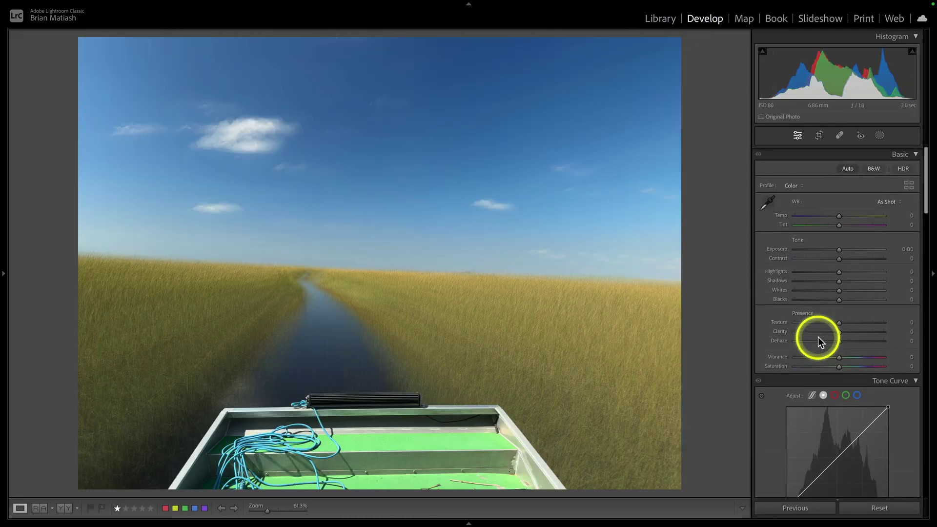
left_click(847, 168)
key("w")
left_click(240, 129)
Step: Raise Texture to +36, Contrast to +54 and Vibrance to +32, then return to the grid
left_click_drag(830, 312, 846, 330)
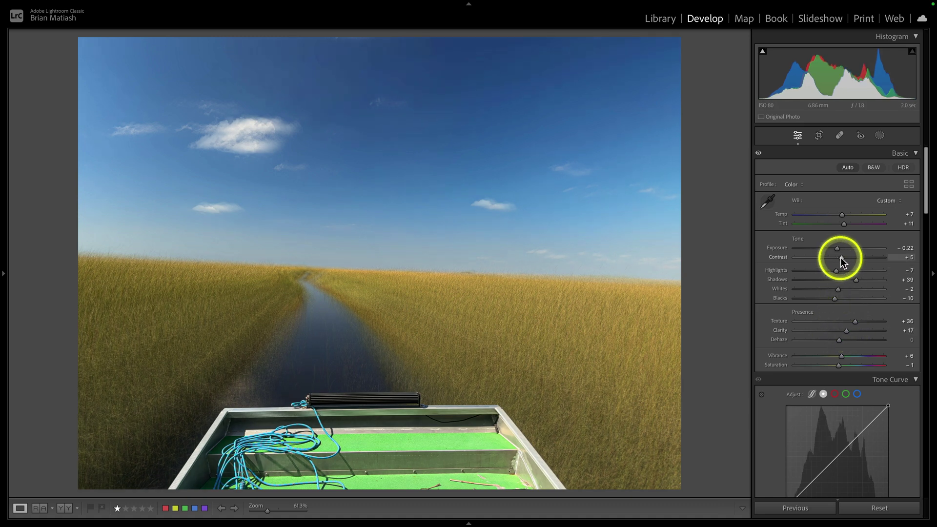
left_click_drag(842, 259, 864, 259)
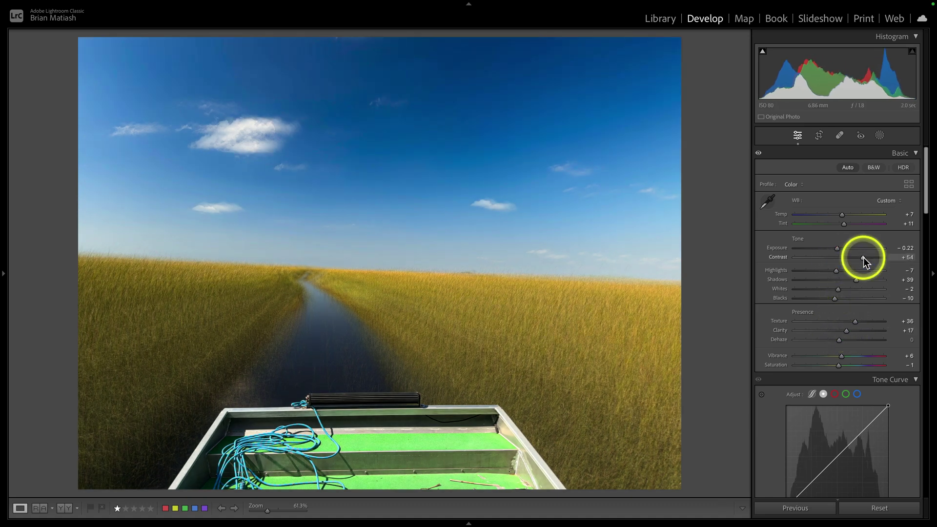
left_click_drag(841, 356, 853, 359)
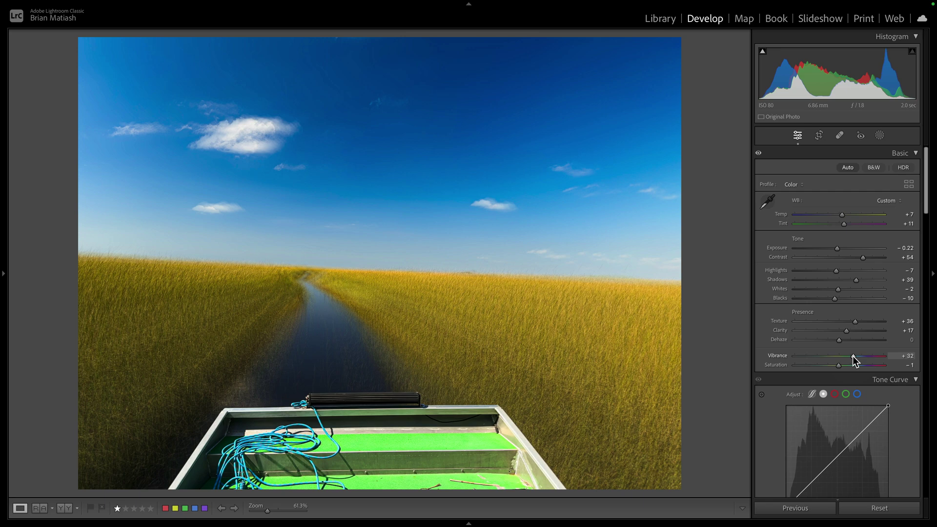
key("g")
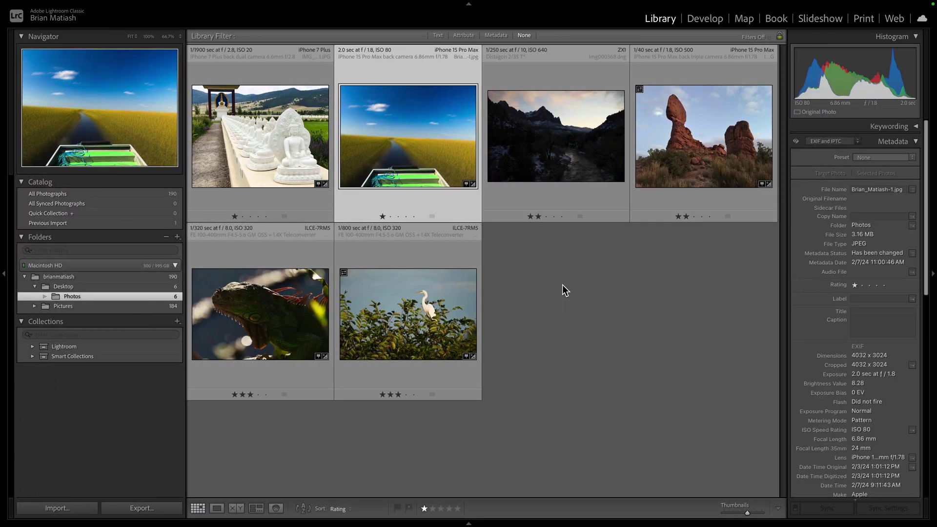
Step: In Lightroom Classic's Library, open the Metadata menu for the changed airboat photo
left_click(427, 157)
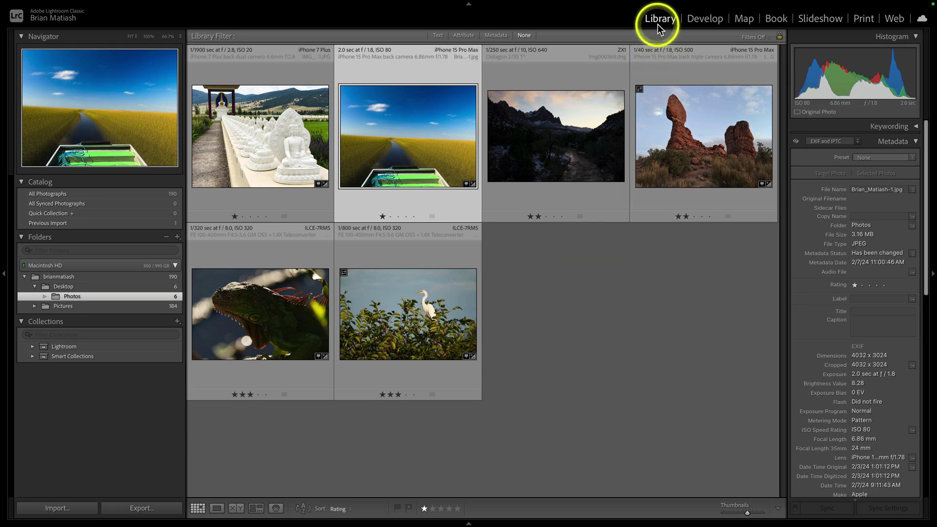
mouse_move(297, 2)
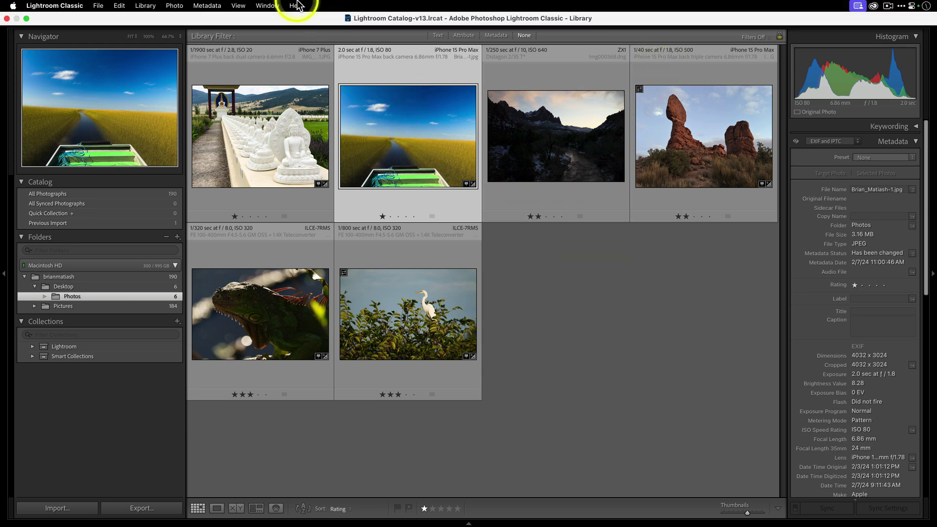
left_click(209, 6)
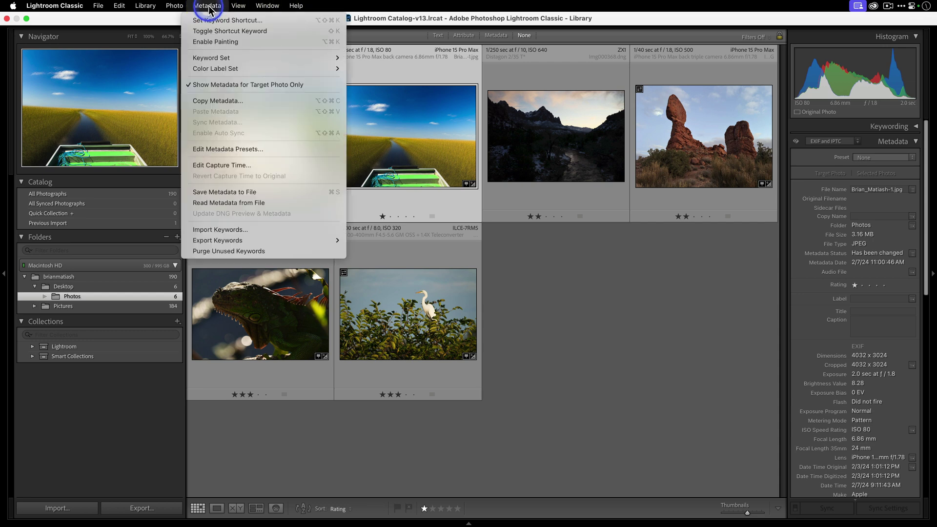
Step: Save the airboat photo's metadata to file and bring up Lightroom's Photos grid
left_click(257, 191)
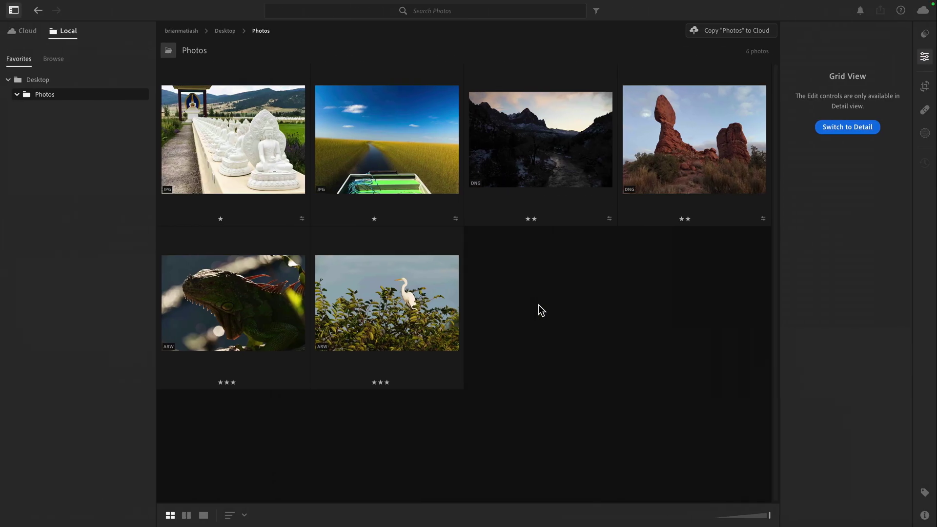
left_click(536, 296)
left_click(405, 174)
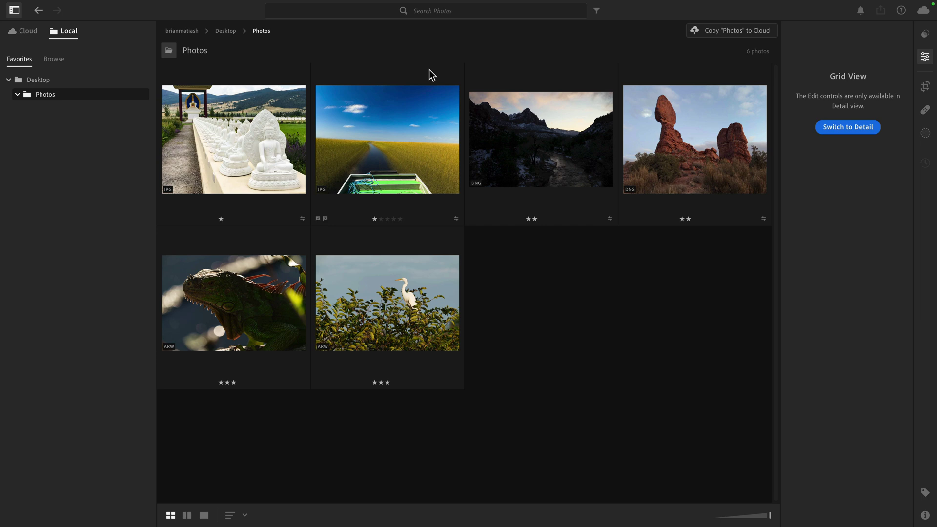
left_click(386, 124)
double_click(385, 124)
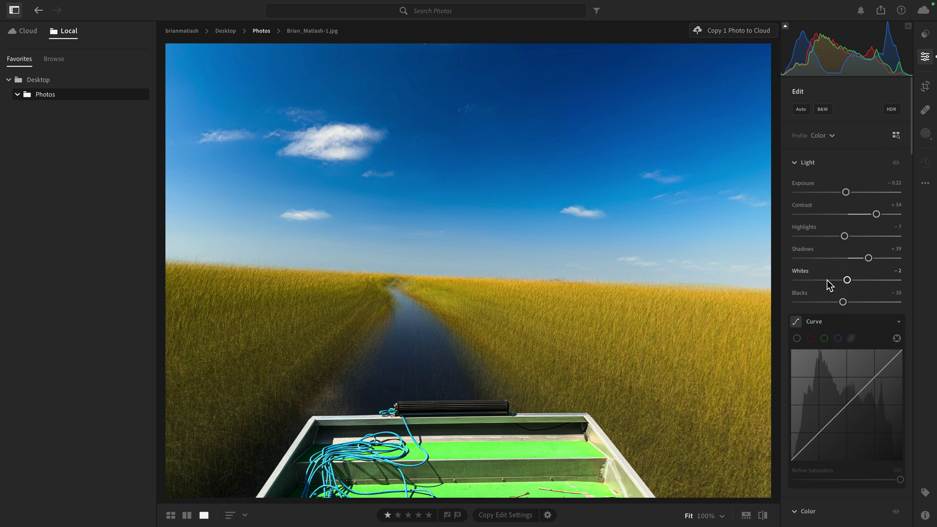
key("g")
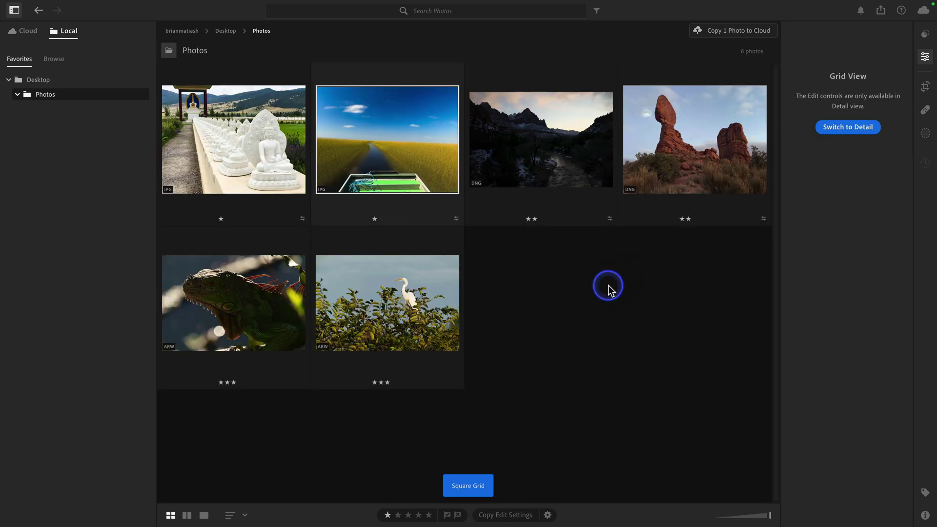
Step: Apply Auto tone and the Adobe Landscape profile to the Zion river photo
double_click(522, 147)
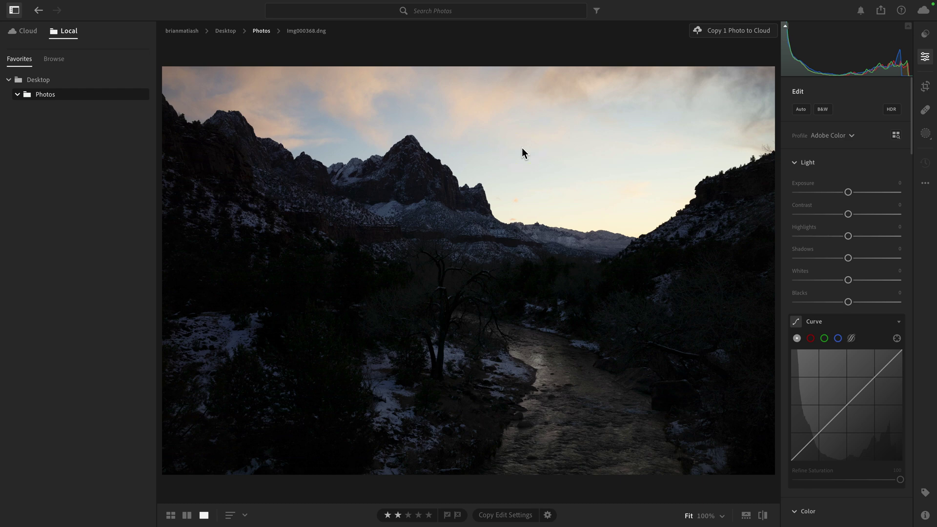
left_click(799, 113)
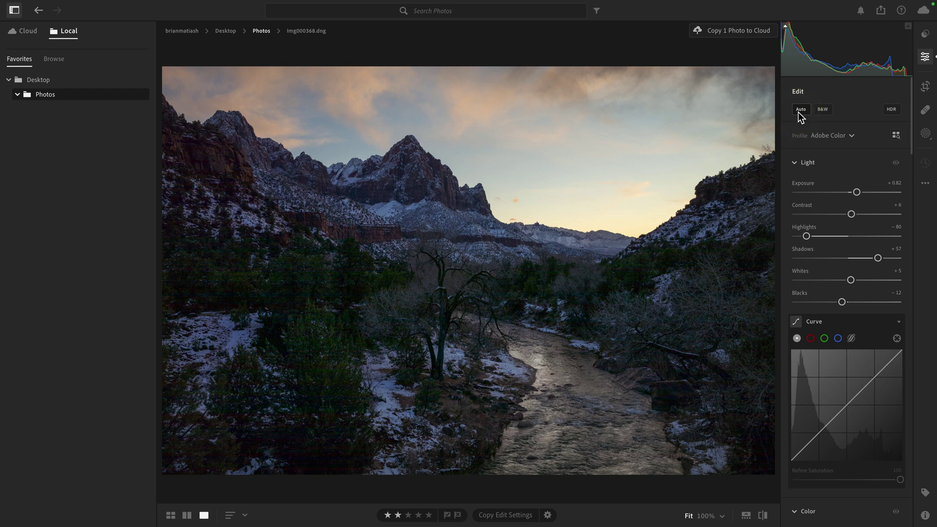
left_click(833, 136)
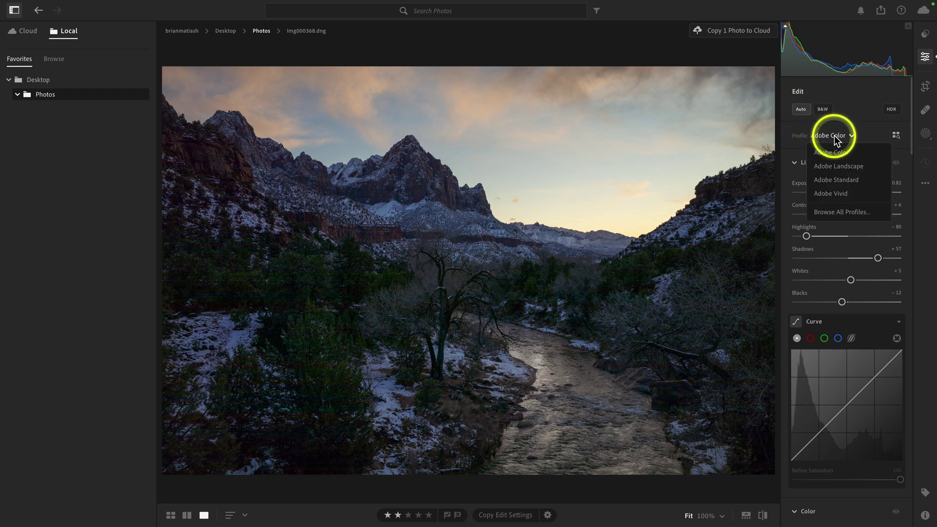
left_click(848, 167)
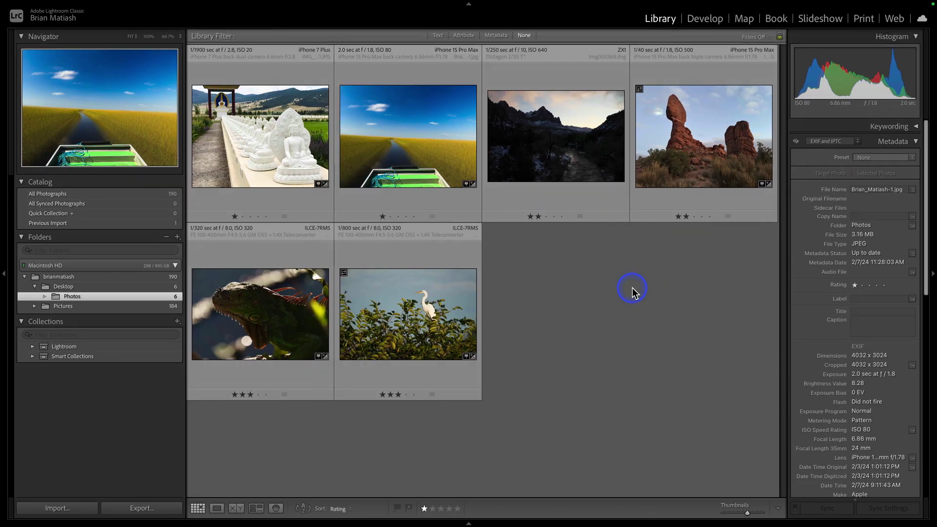
Step: Clear the selection, return Lightroom to the photo grid and switch to Lightroom Classic
left_click(631, 288)
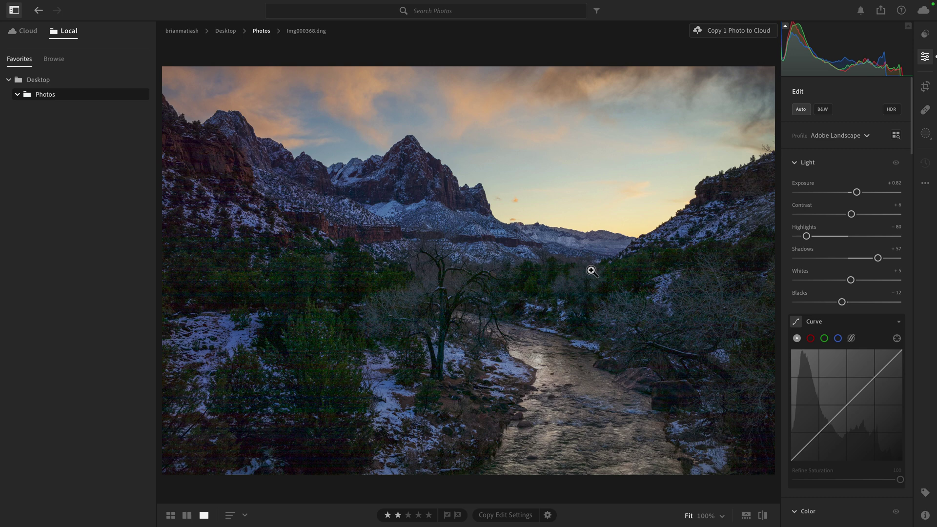
key("g")
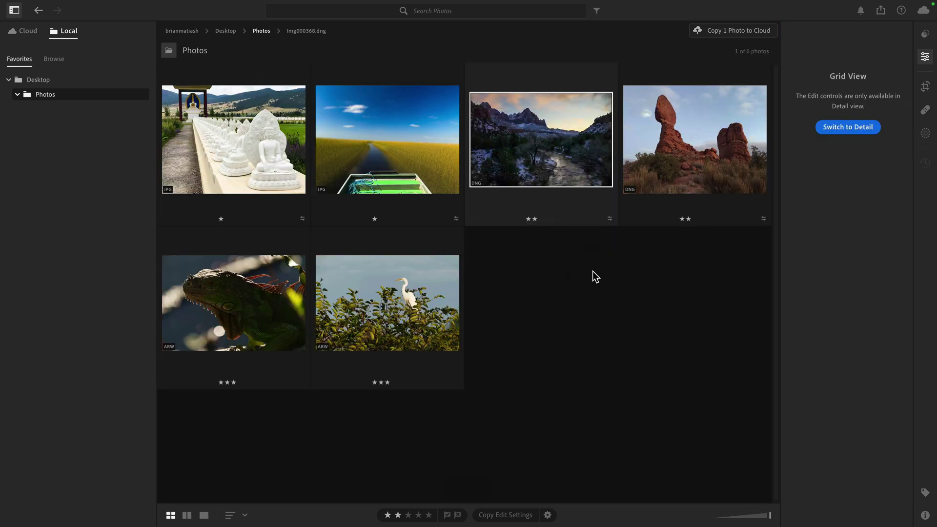
key("super+Tab")
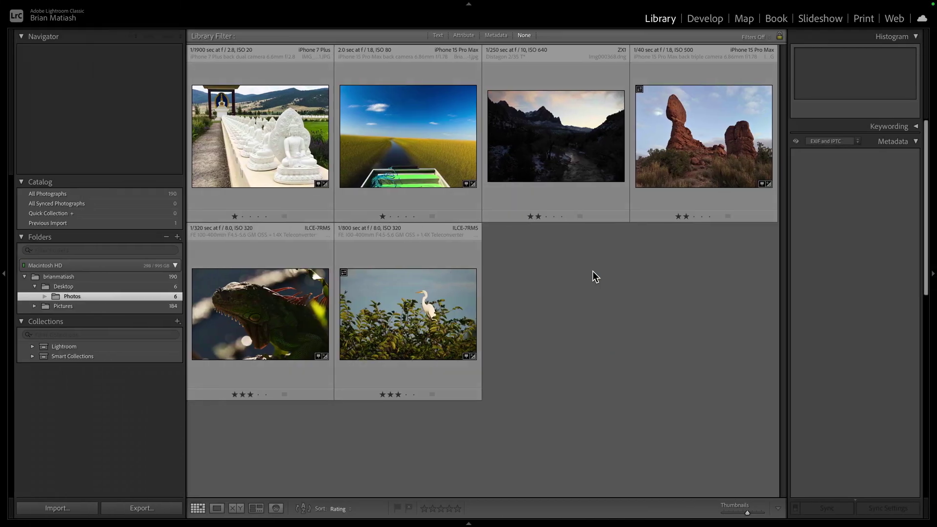
Step: Select the Zion thumbnail and synchronize the Photos folder, scanning for metadata updates
left_click(570, 170)
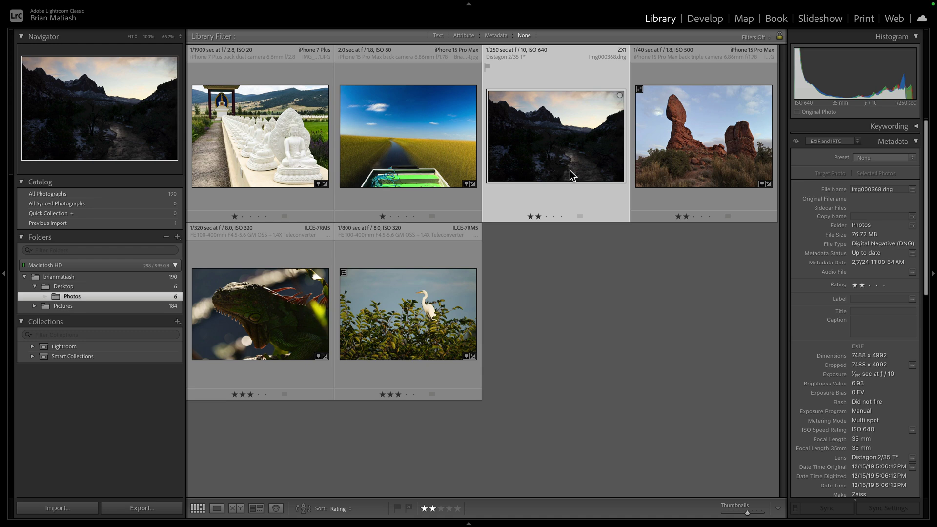
right_click(141, 297)
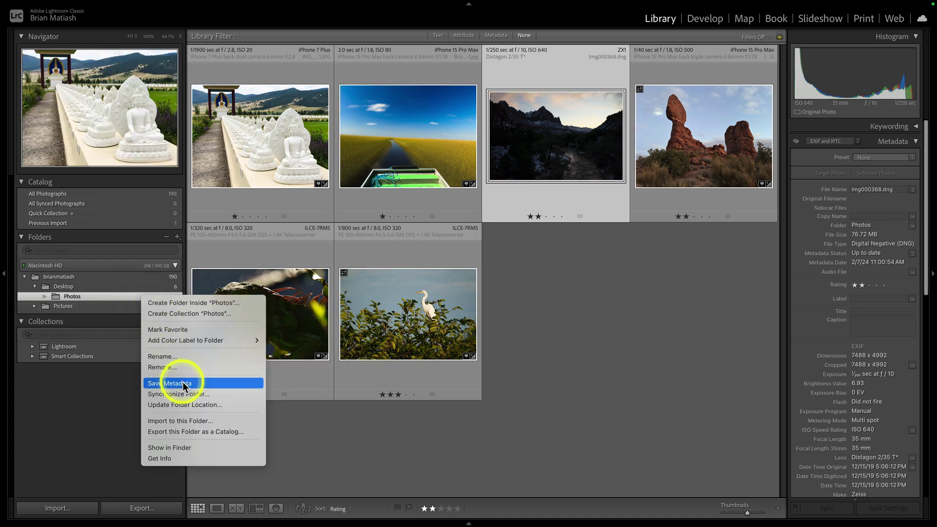
left_click(189, 395)
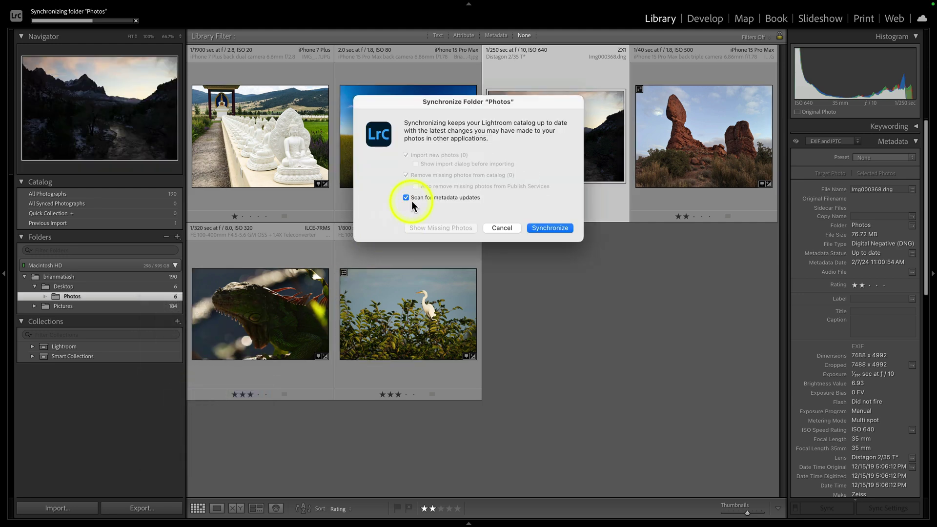
left_click(545, 227)
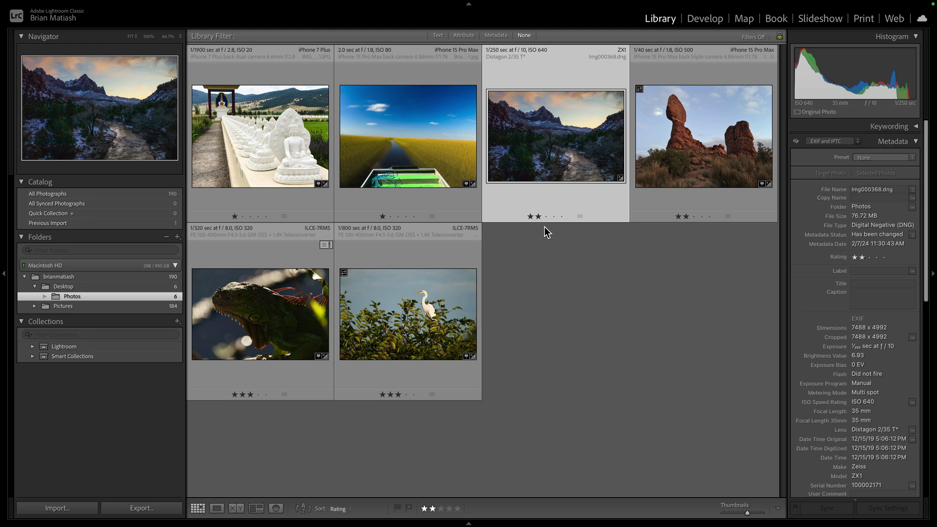
Step: Check the Zion photo's synced settings in Develop, then open the Balanced Rock photo large
double_click(601, 189)
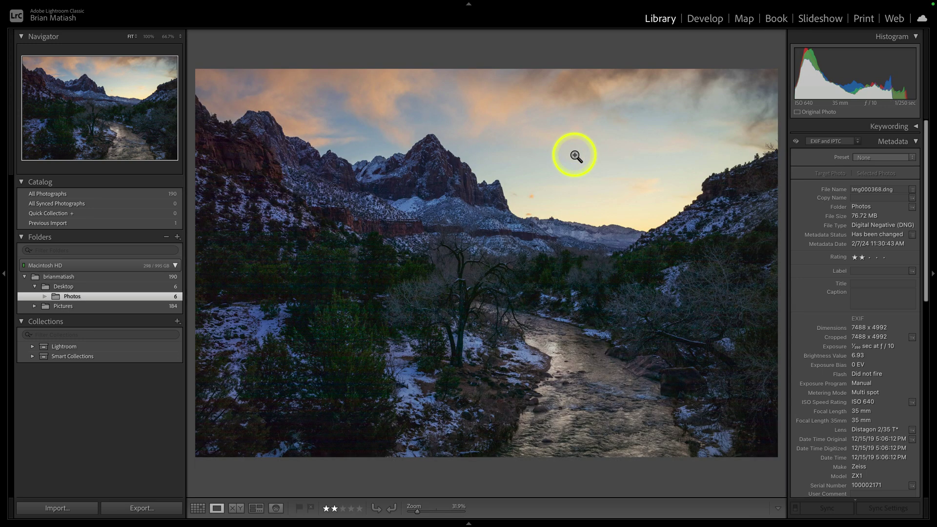
left_click(700, 19)
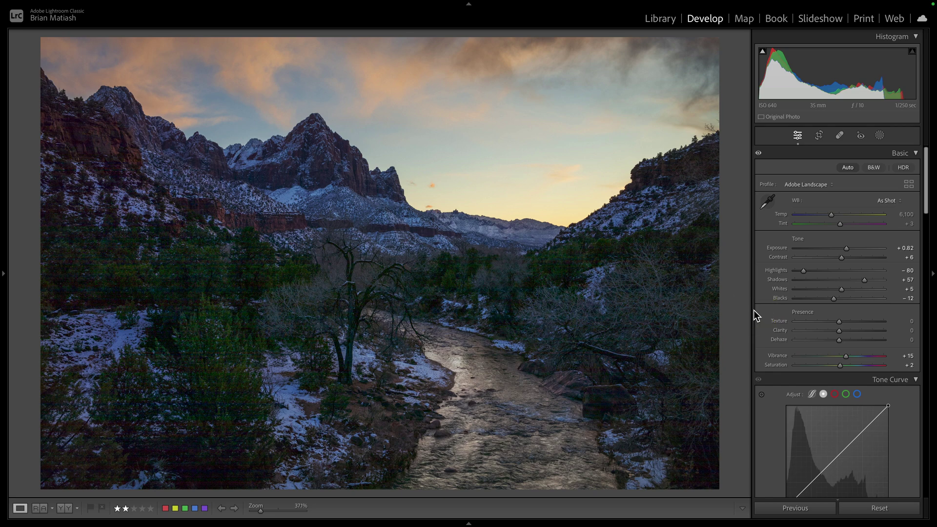
key("g")
double_click(693, 144)
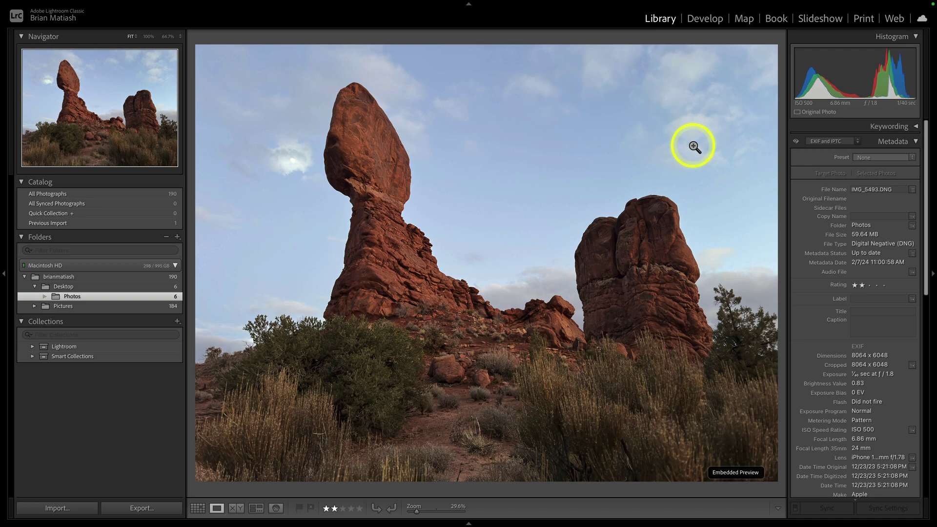
Step: Give Balanced Rock Auto tone, Clarity +20 and Saturation −81 in the Basic panel
left_click(704, 24)
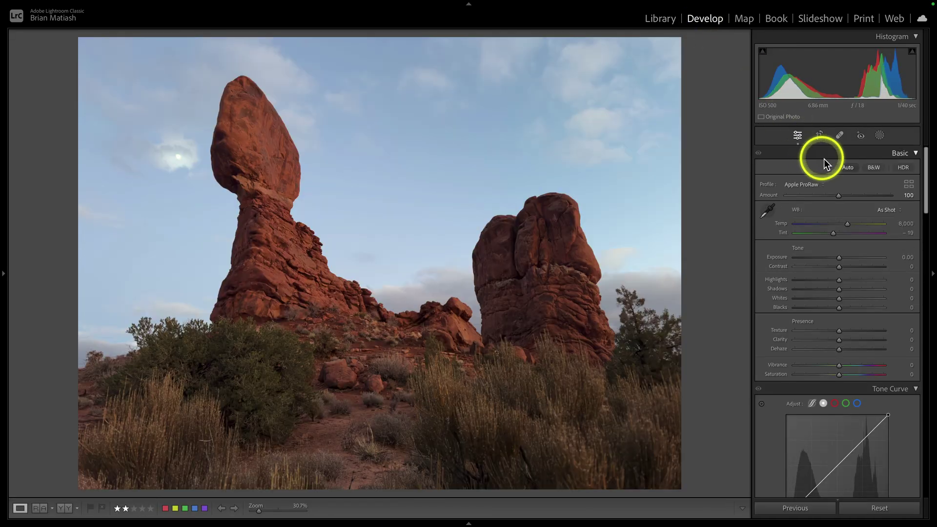
left_click(847, 167)
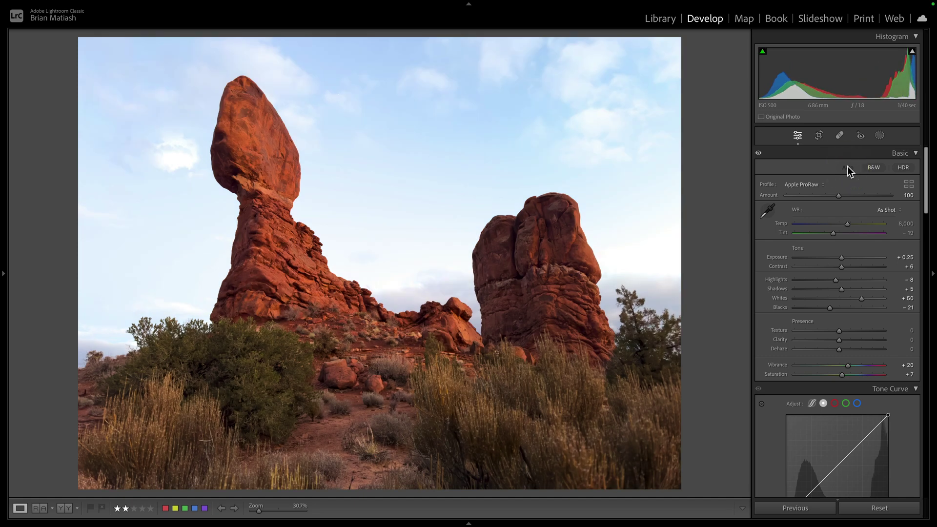
left_click_drag(837, 339, 847, 343)
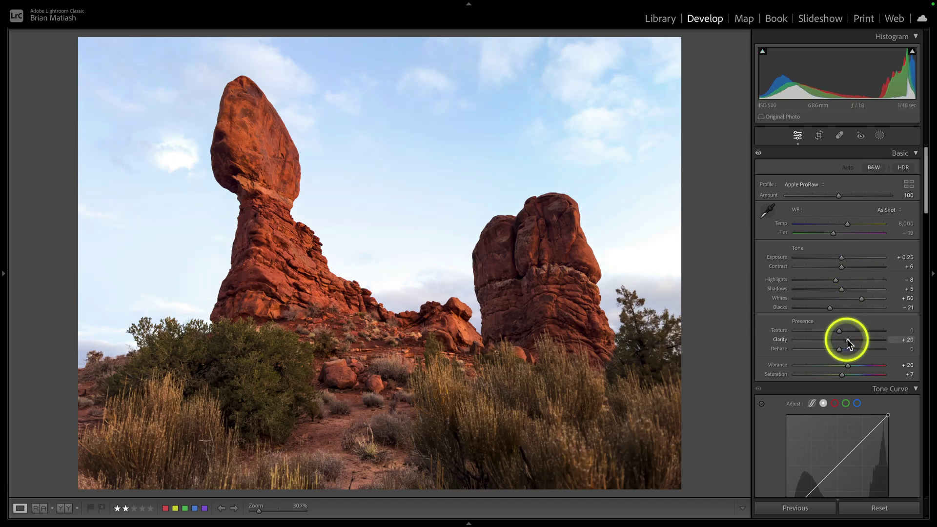
left_click_drag(841, 374, 870, 369)
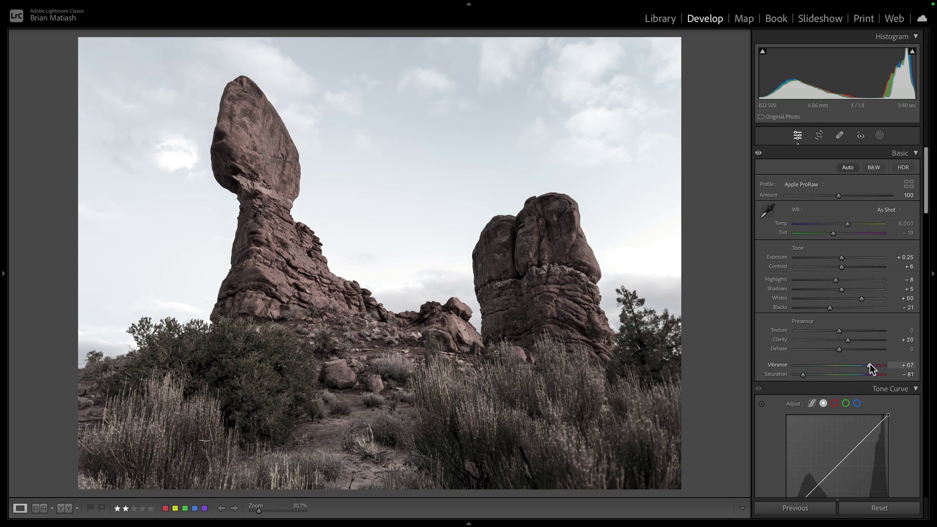
key("g")
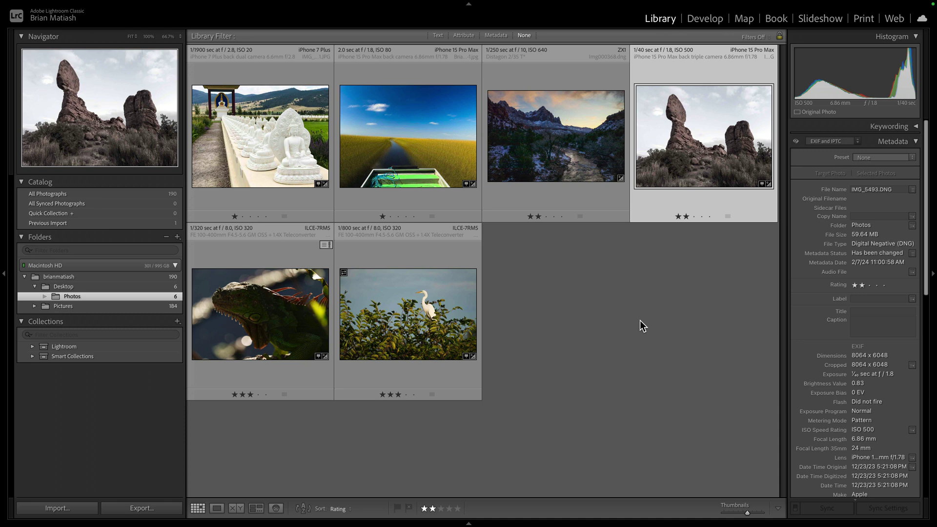
Step: Run Metadata > Update DNG Preview & Metadata on Balanced Rock, then switch to Lightroom
mouse_move(266, 4)
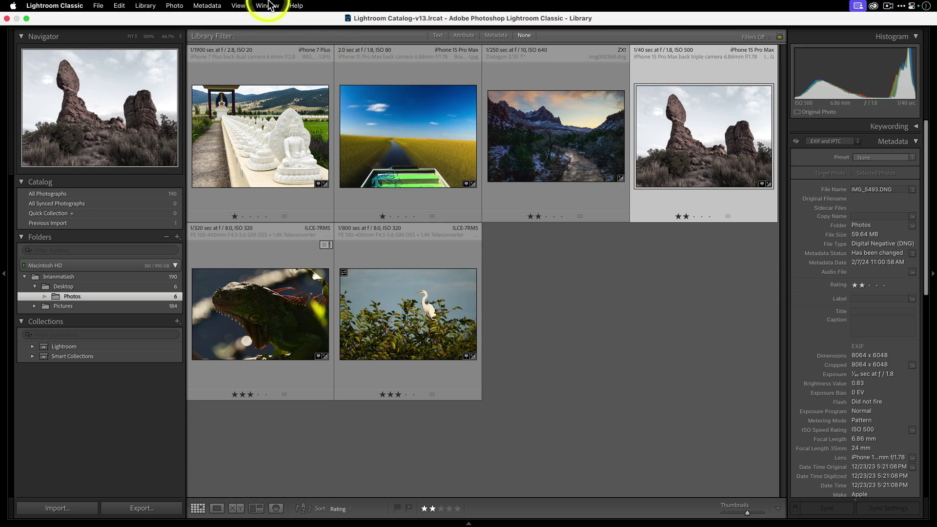
left_click(207, 5)
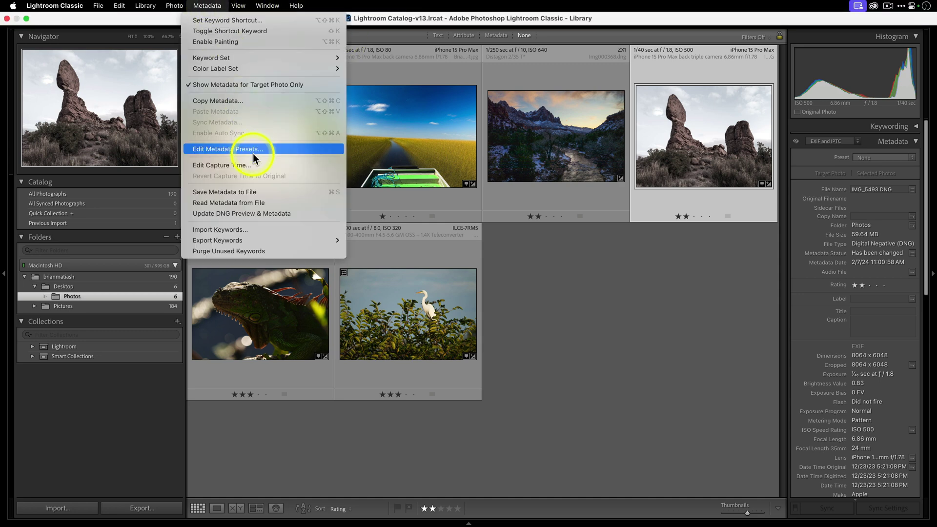
left_click(283, 214)
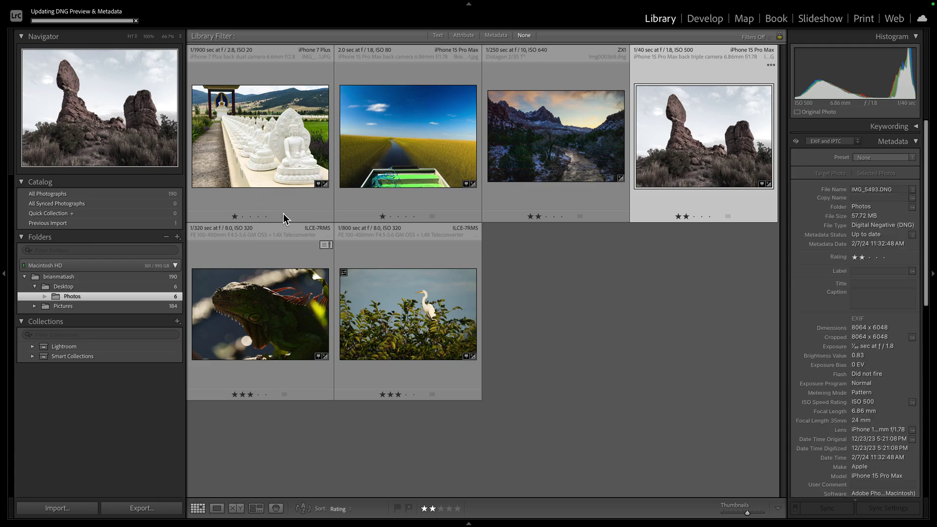
key("ctrl+Left")
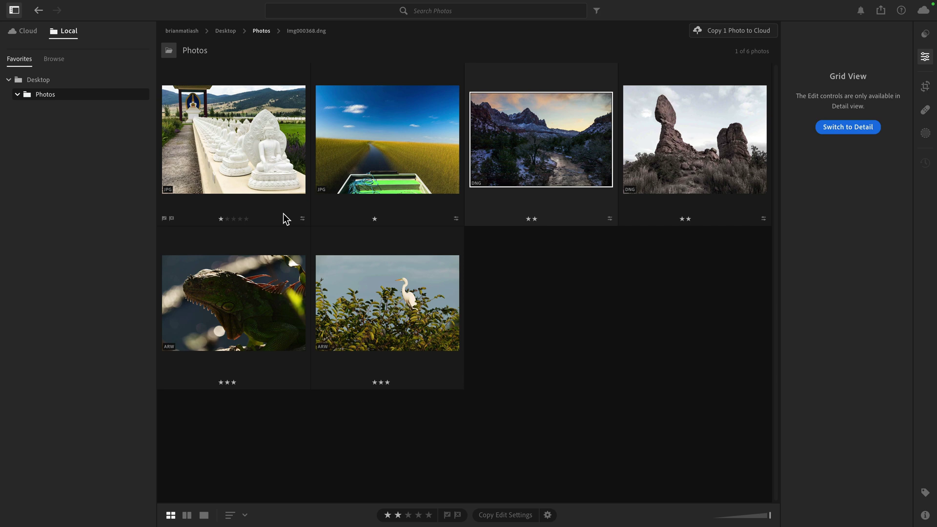
Step: Inspect Balanced Rock's synced edits in Lightroom, then select the iguana photo in the grid
left_click(693, 168)
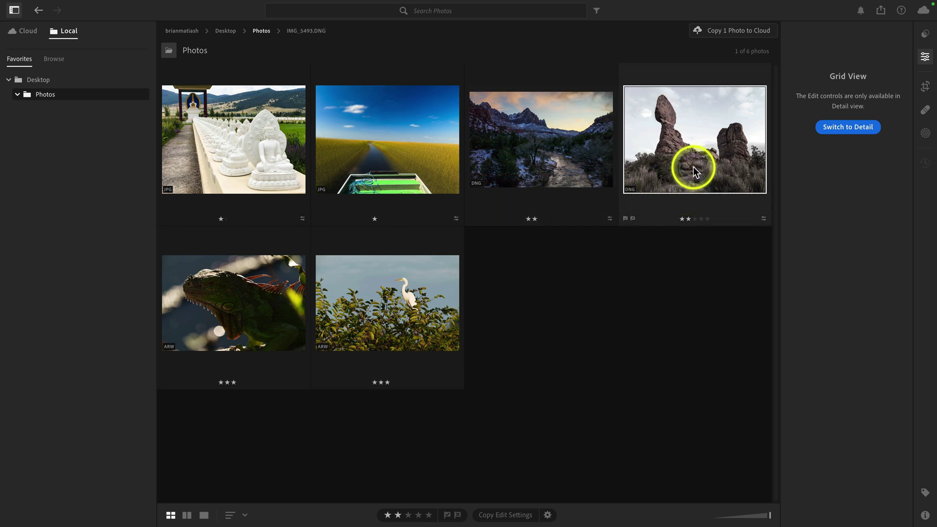
left_click(836, 130)
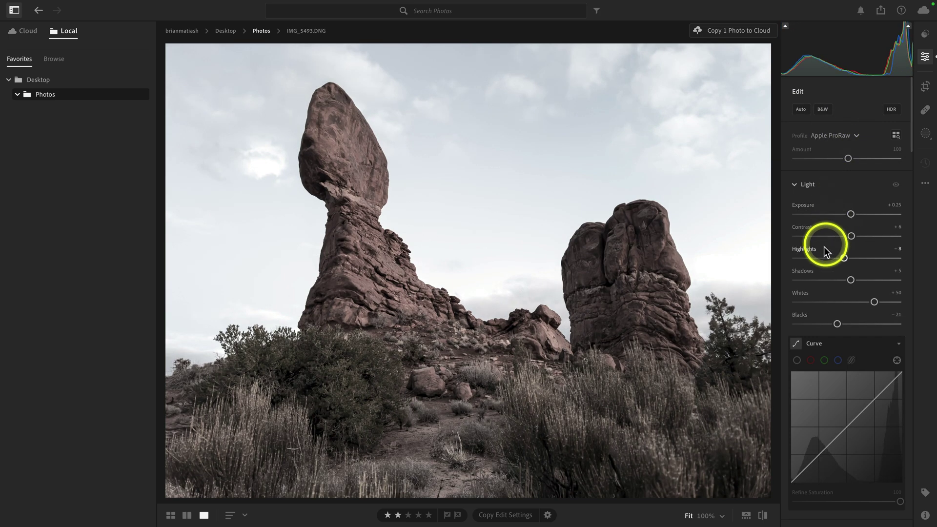
scroll(833, 301, "down", 5)
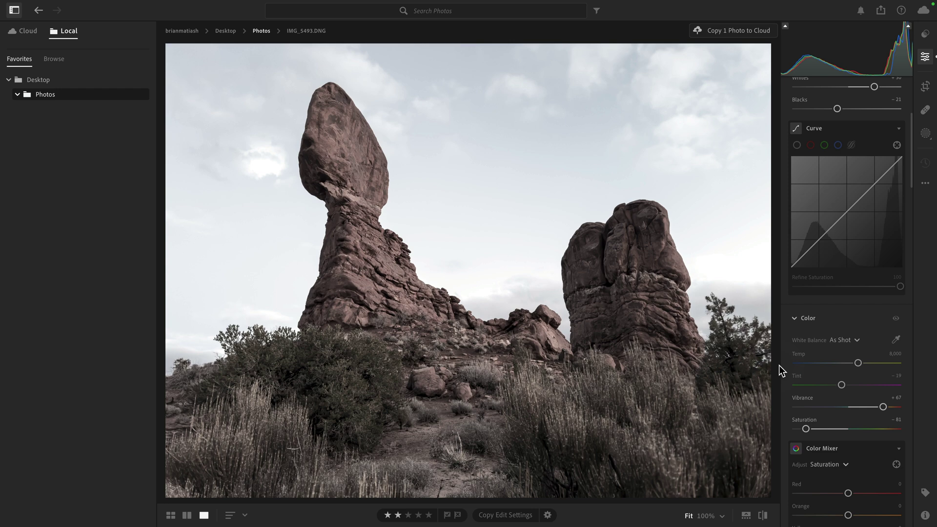
key("g")
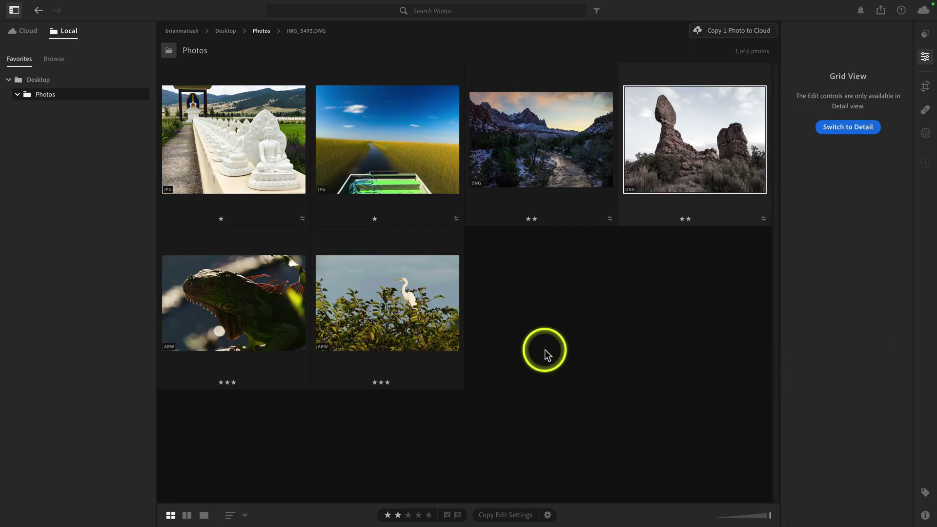
left_click(277, 318)
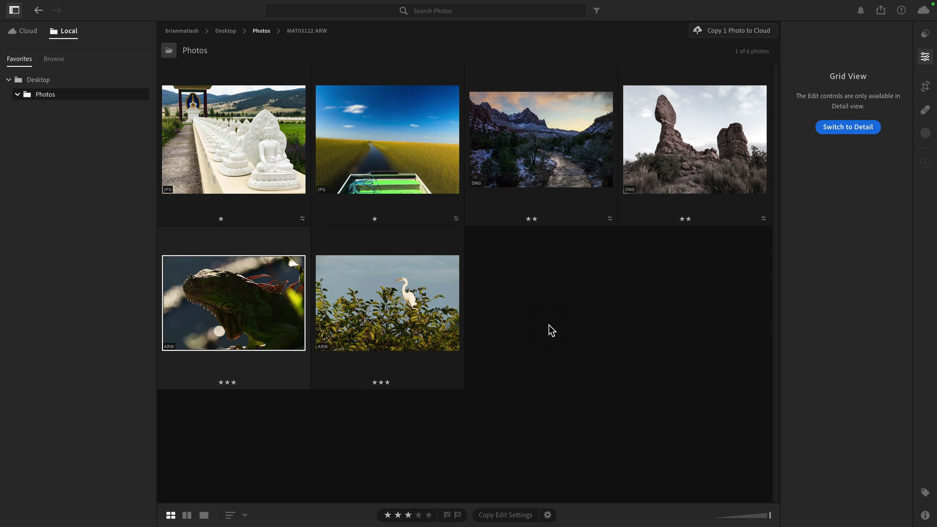
key("ctrl+Left")
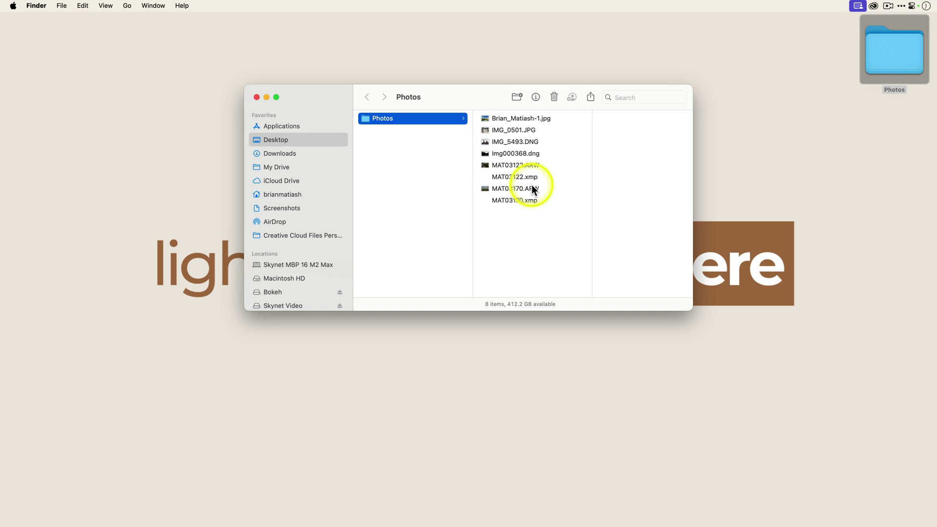
Step: Select MAT03122.xmp in Finder to see it listed as an 8 KB file
left_click(499, 178)
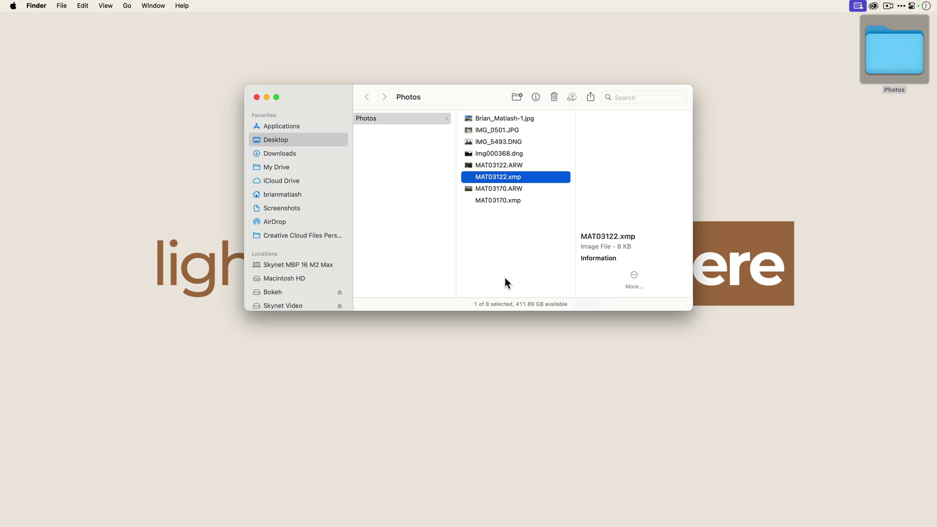
Step: Crop the iguana photo tighter from the bottom-left, shifting the iguana left in the frame
key("ctrl+Right")
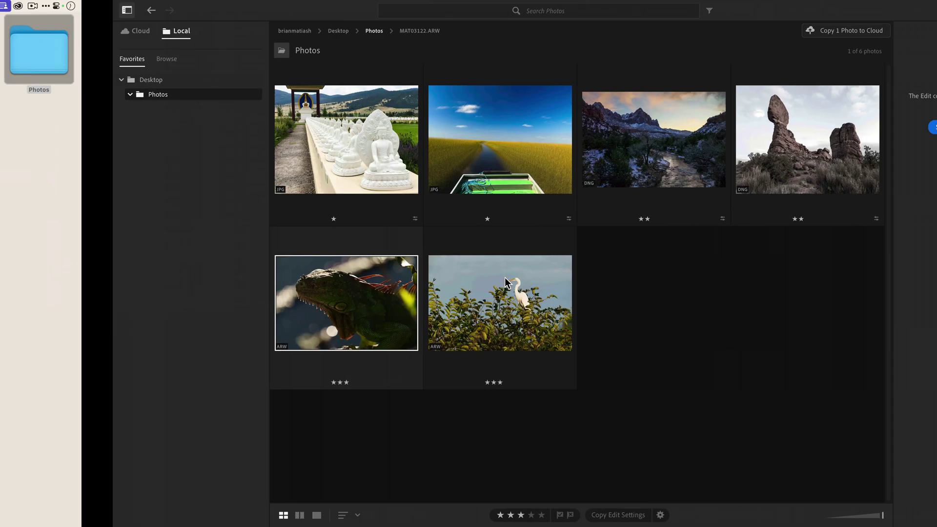
double_click(245, 311)
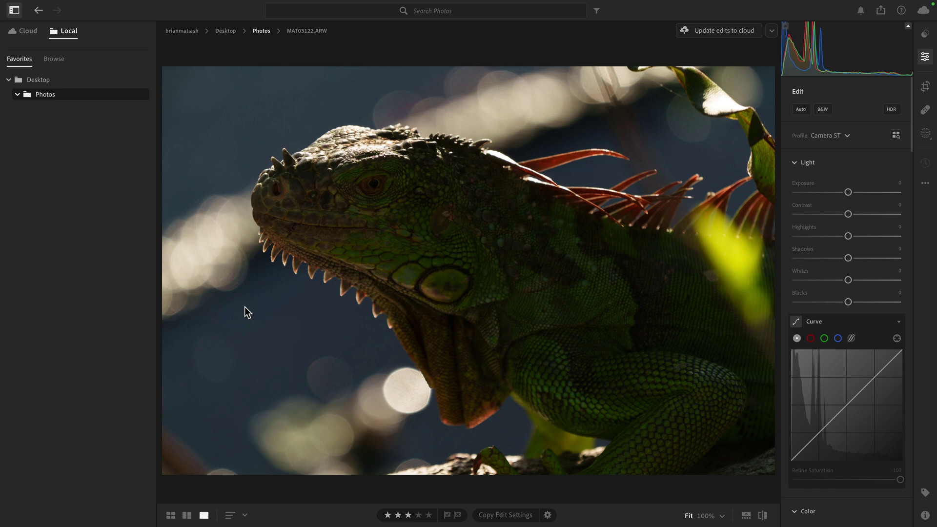
key("c")
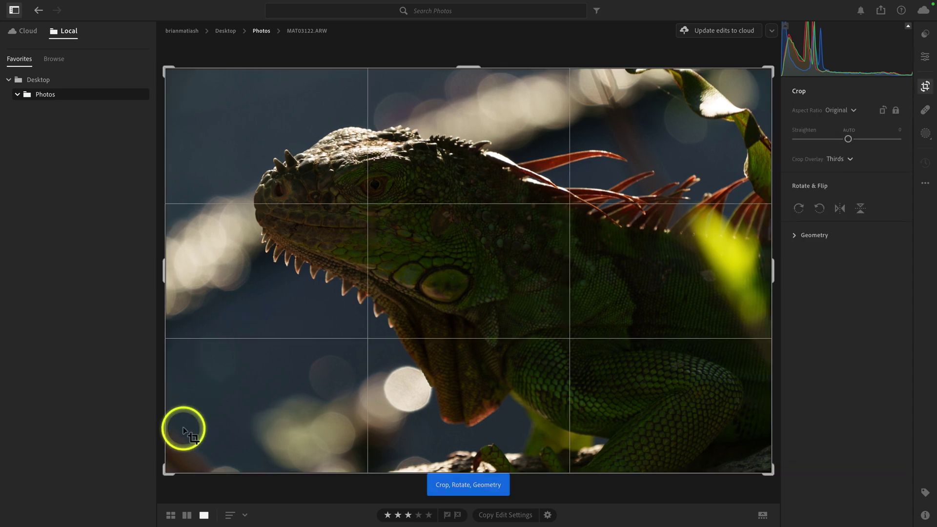
left_click_drag(168, 475, 184, 454)
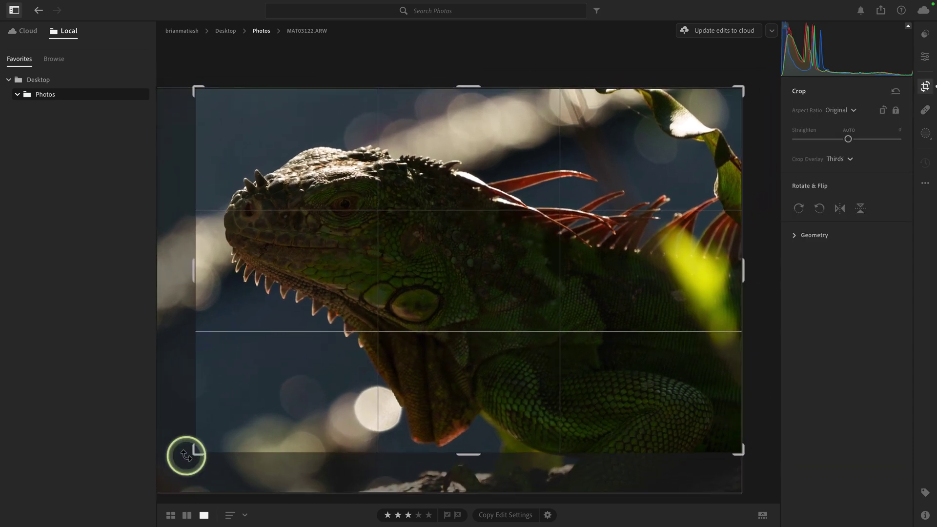
left_click_drag(293, 397, 326, 391)
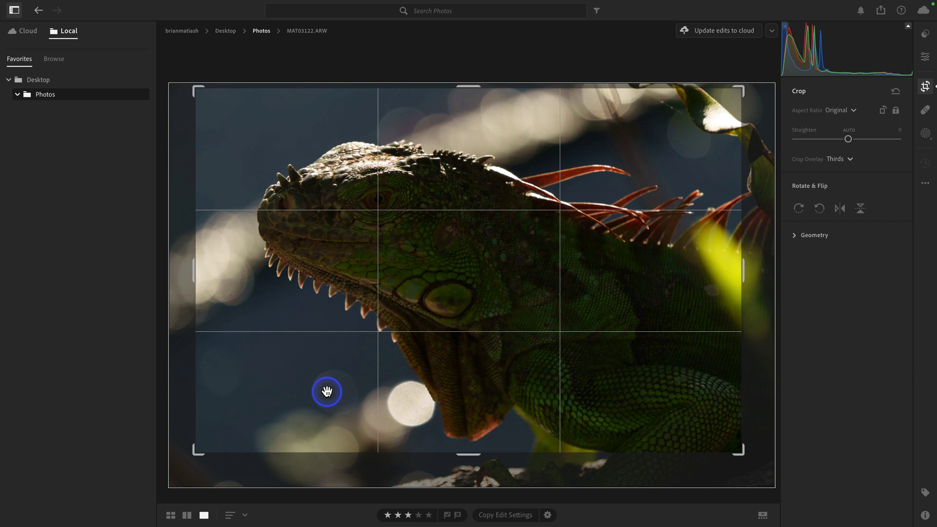
left_click_drag(223, 269, 199, 266)
left_click_drag(296, 332, 305, 332)
key("e")
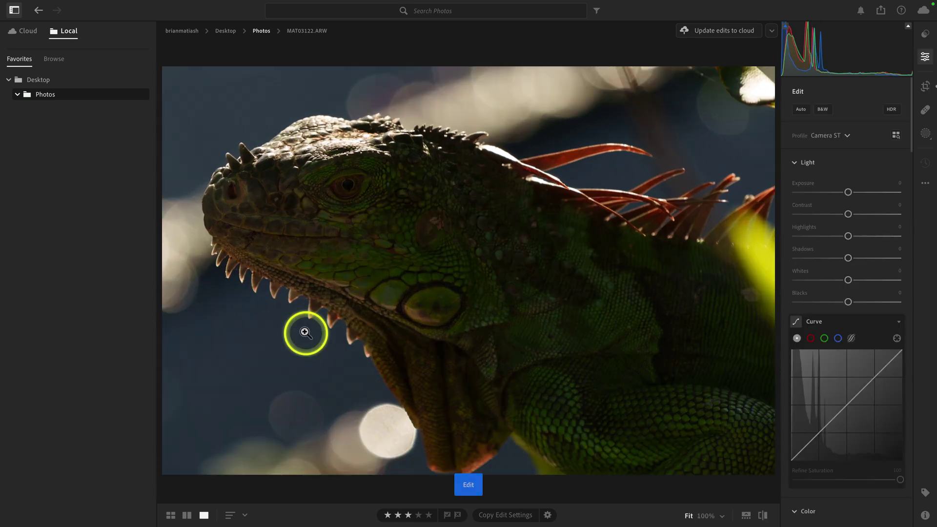
Step: Auto-tone the iguana (Exposure +0.87, Highlights −74, Shadows +64) and return to the grid
left_click(800, 111)
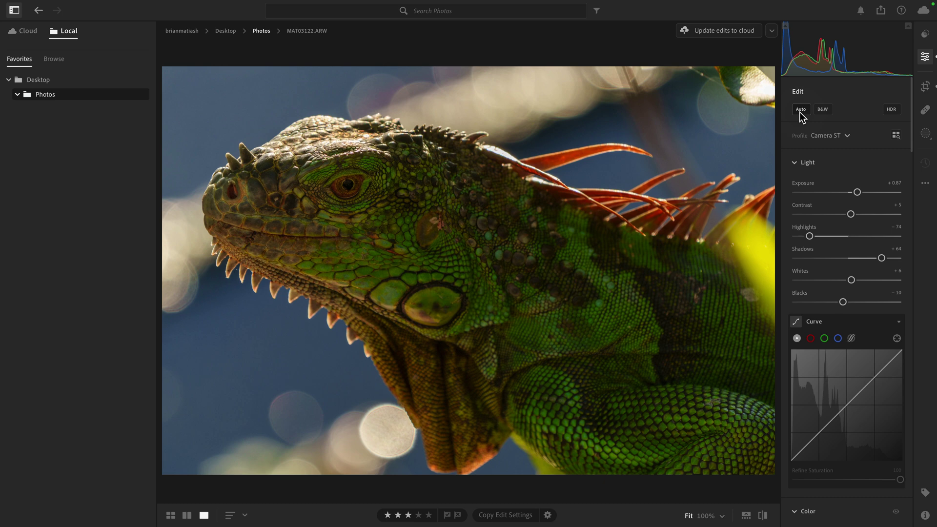
key("g")
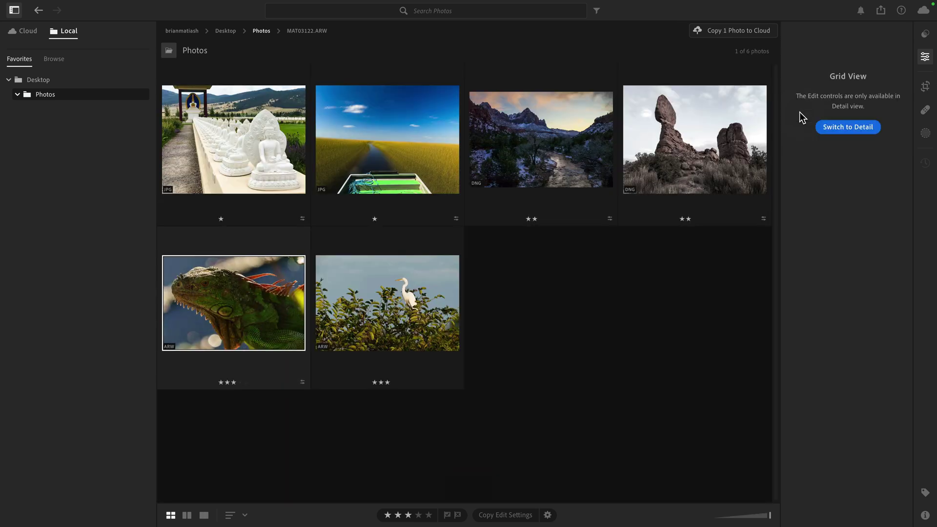
left_click(552, 296)
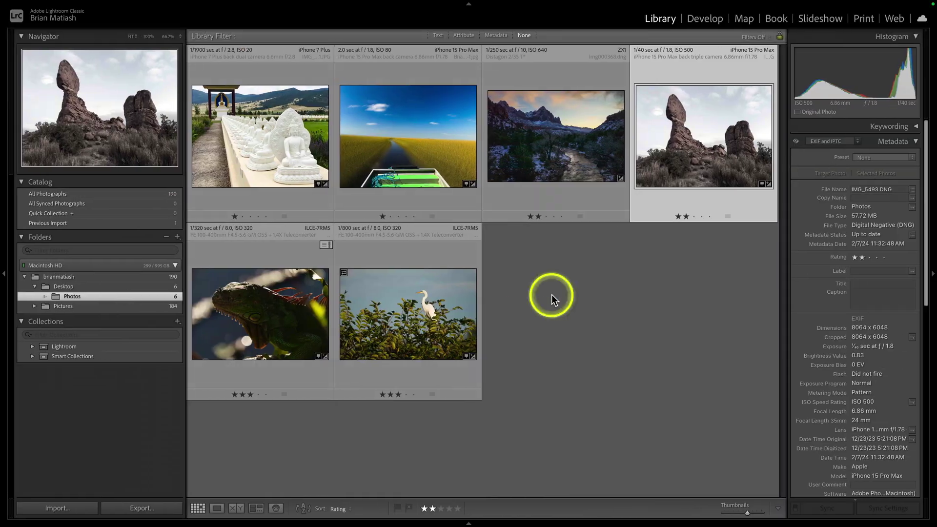
Step: Import the iguana's settings from disk and verify its crop and Exposure +0.87 in Develop
left_click(325, 246)
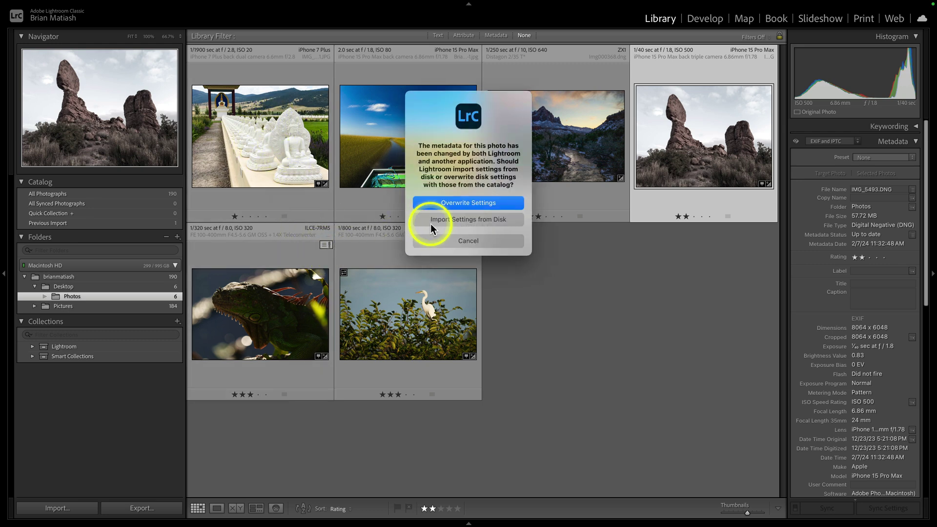
left_click(438, 220)
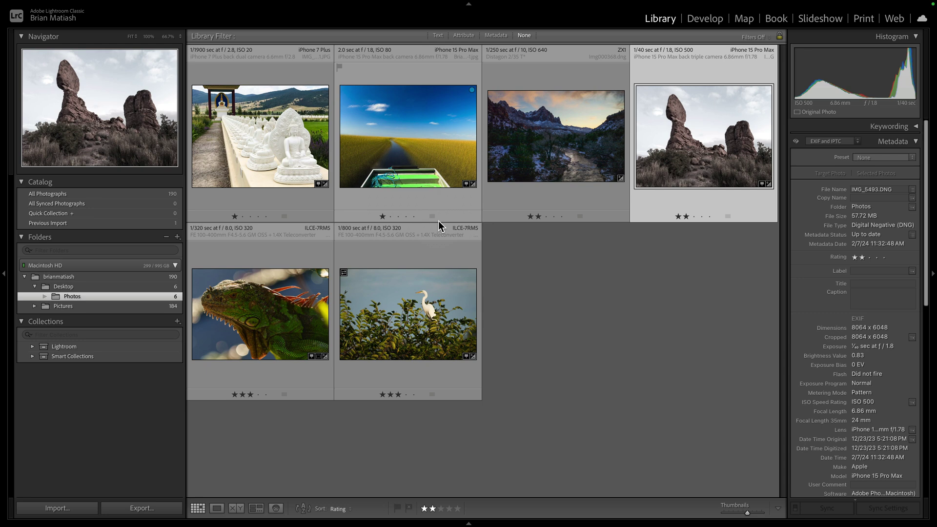
double_click(276, 309)
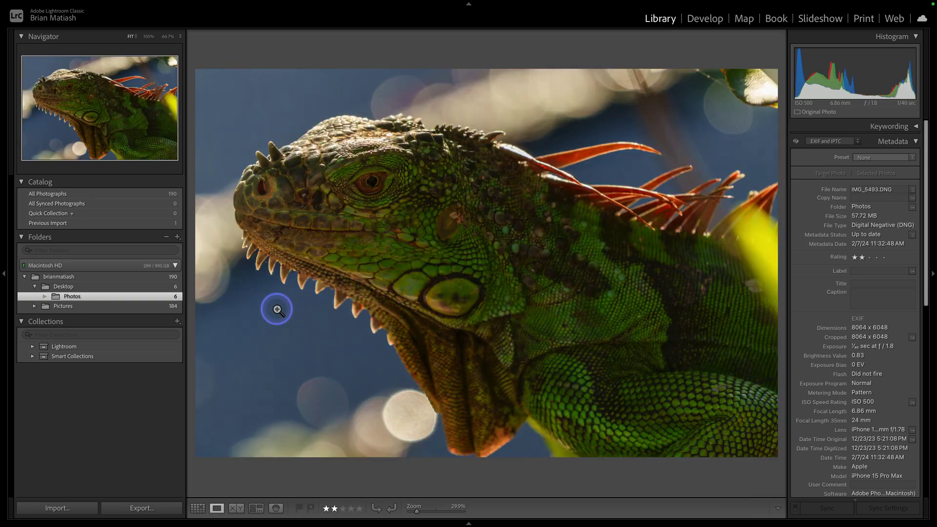
left_click(711, 27)
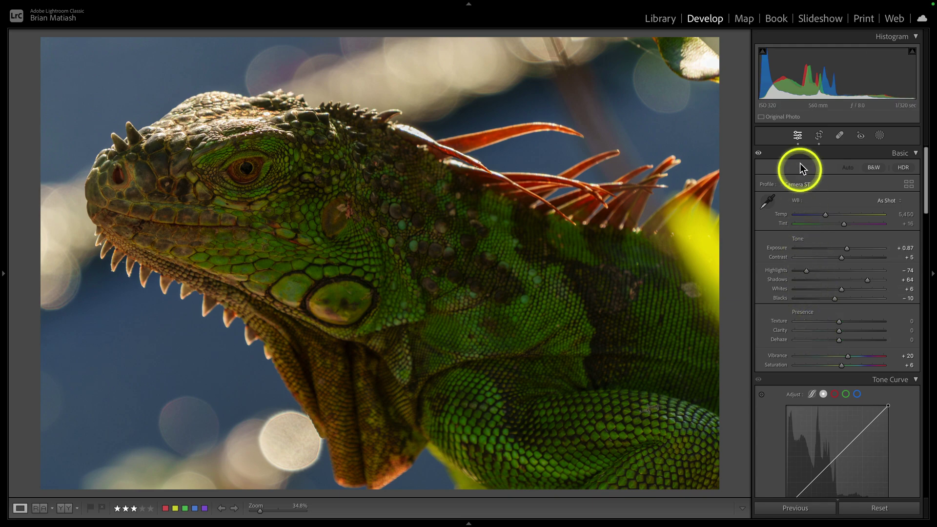
left_click(820, 135)
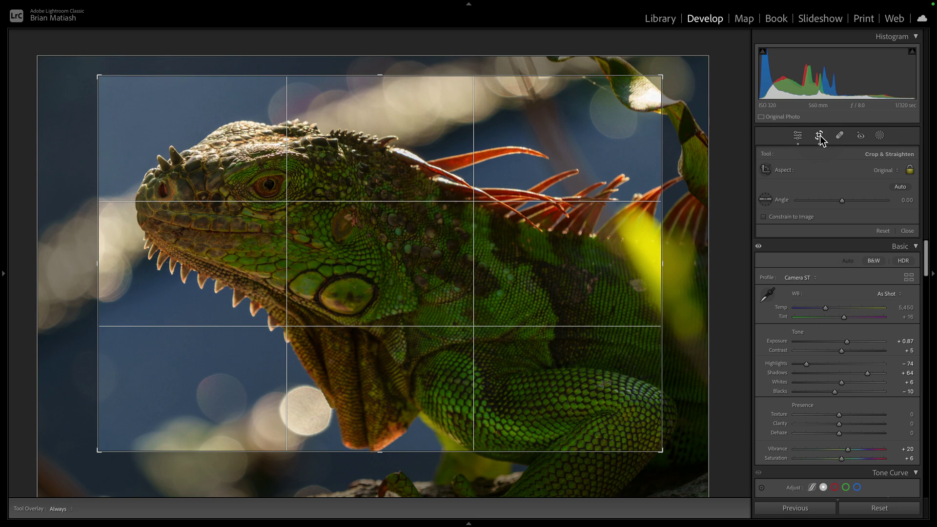
left_click(801, 137)
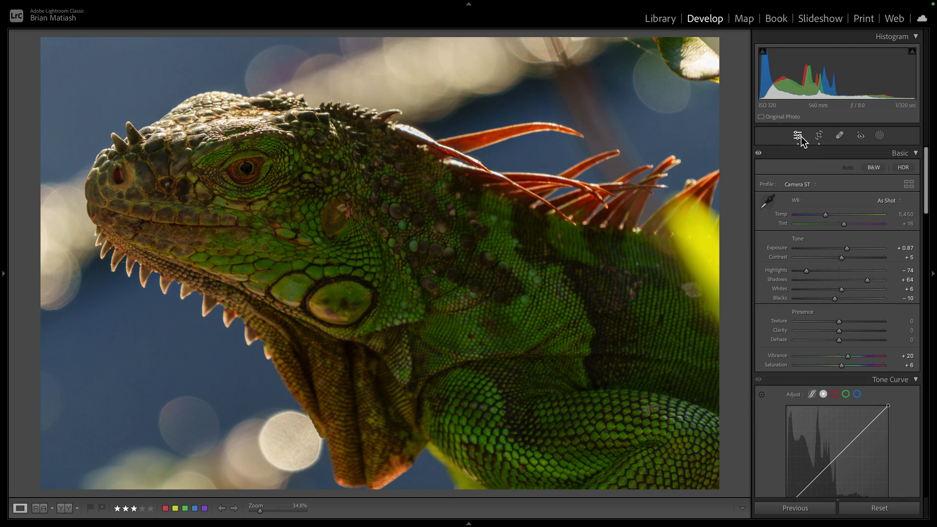
Step: Open the egret raw, MAT03170.ARW, large from the Library grid
key("g")
left_click(544, 324)
double_click(441, 319)
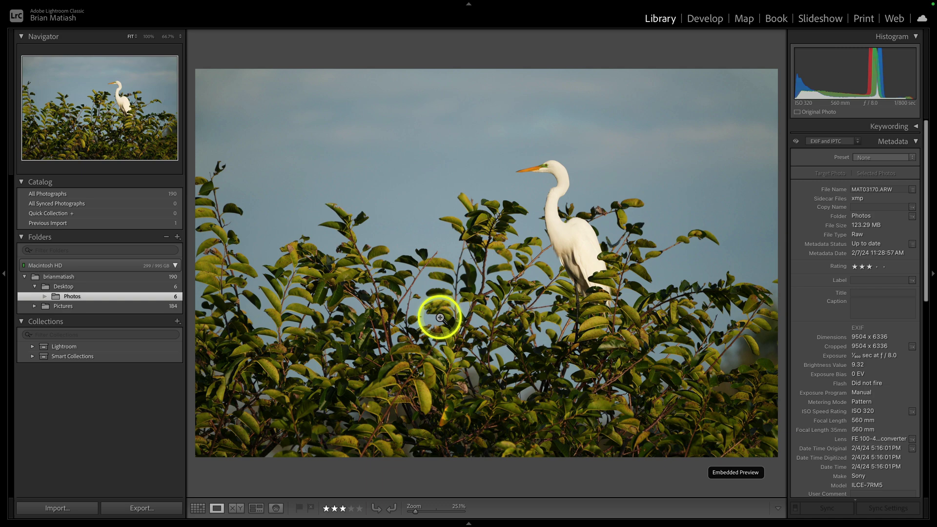
Step: Add a Sky mask to the egret and cool its Temp toward deep blue
left_click(704, 19)
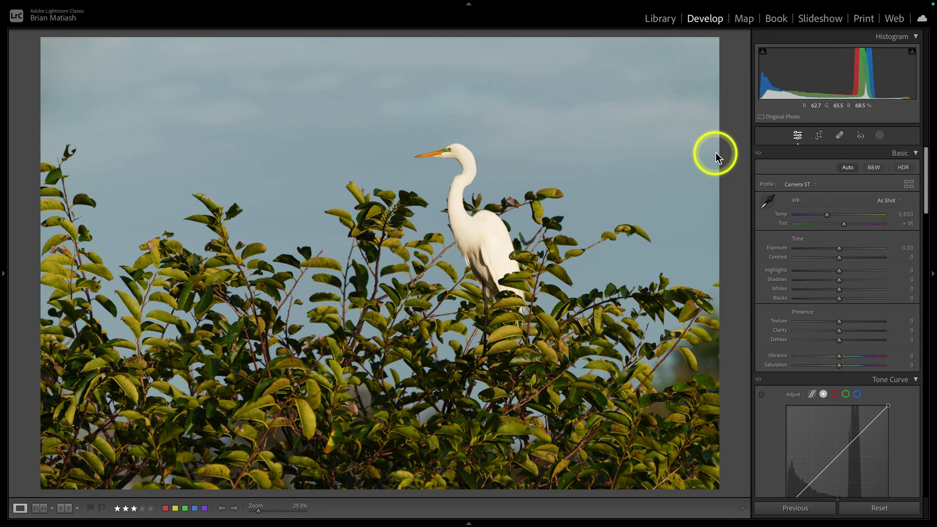
left_click(881, 136)
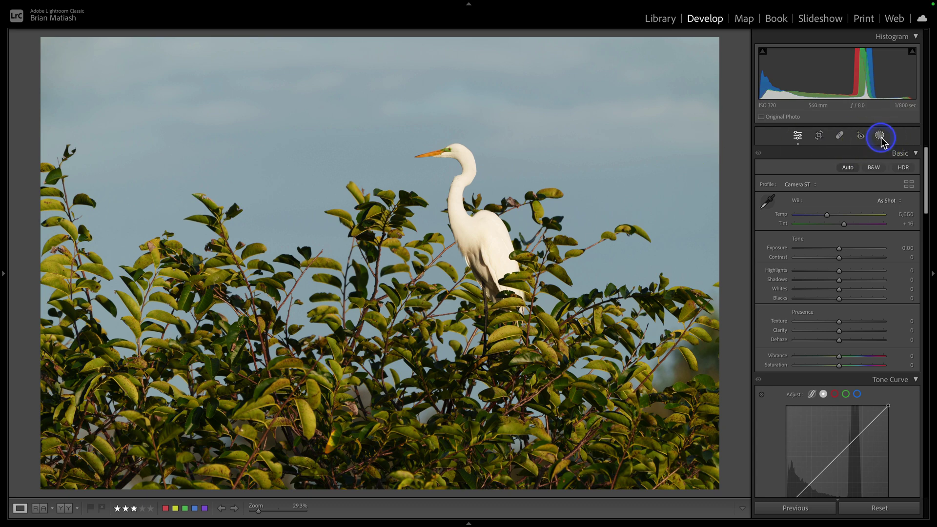
left_click(847, 178)
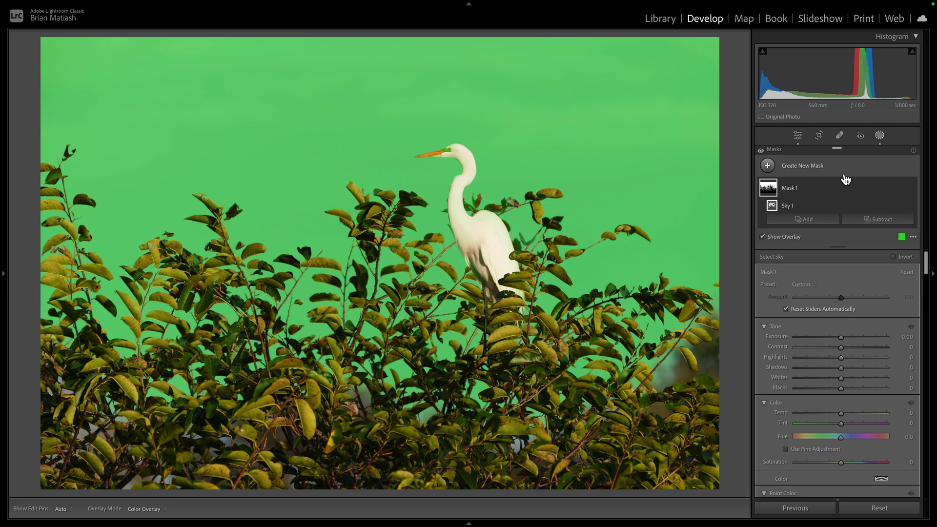
left_click(849, 290)
left_click_drag(846, 406, 791, 418)
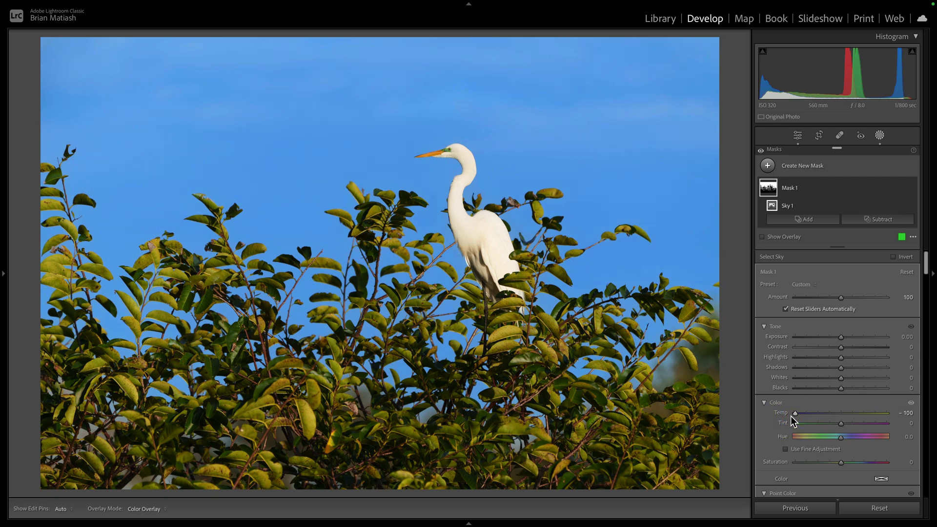
left_click(805, 198)
Step: Apply Auto tone to the egret (Highlights −93, Shadows +45, Whites +39)
left_click(798, 137)
left_click(848, 167)
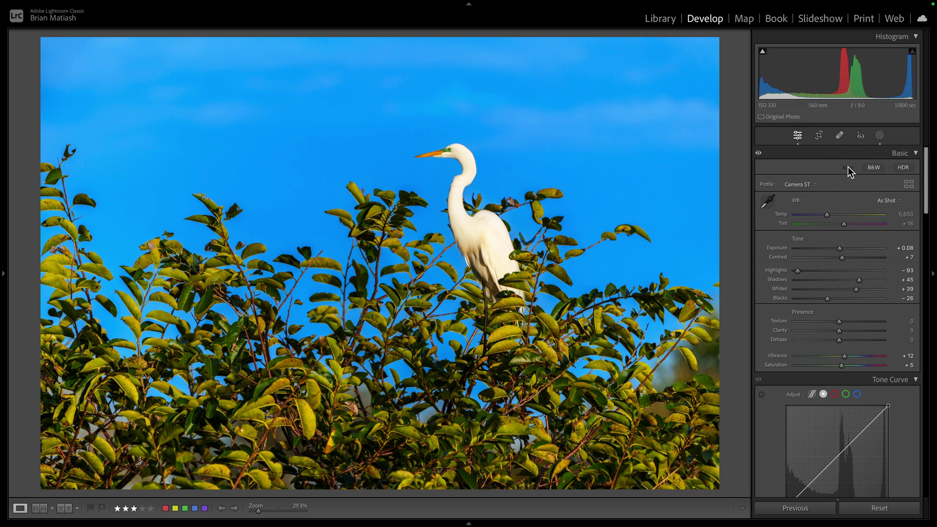
key("g")
left_click(694, 308)
key("ctrl+Left")
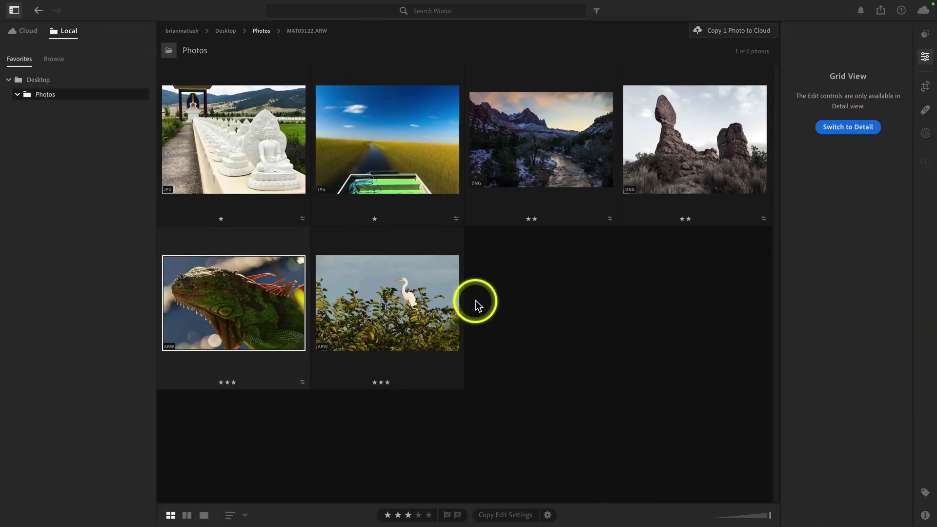
Step: Write the egret's edits to its XMP sidecar with Metadata > Save Metadata to File
key("ctrl+Right")
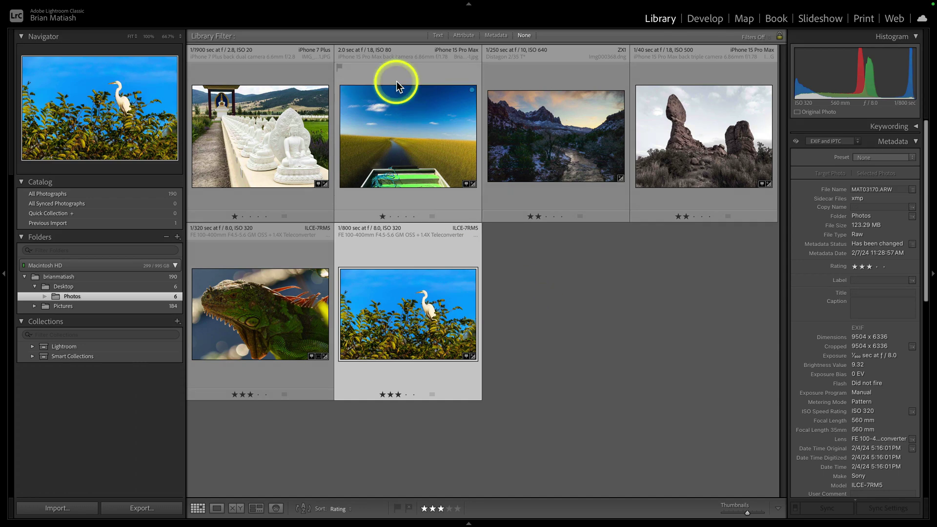
left_click(208, 5)
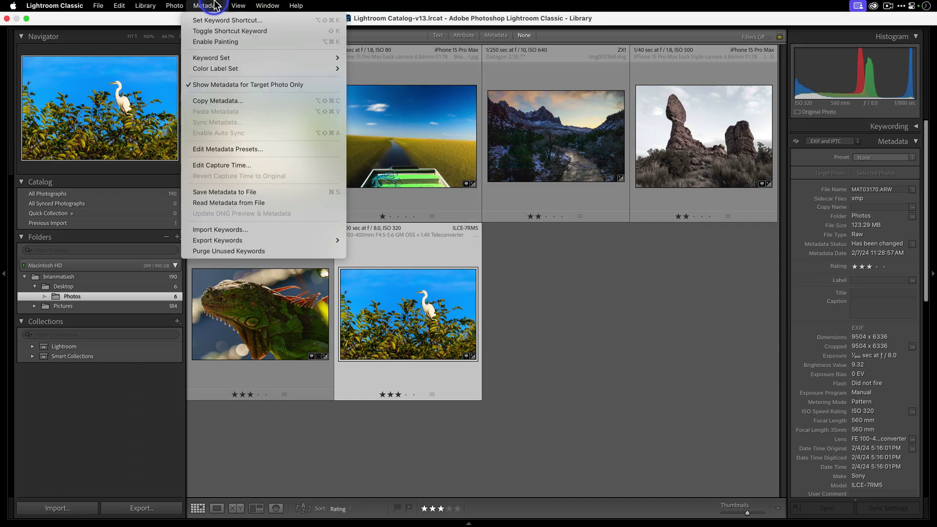
left_click(247, 191)
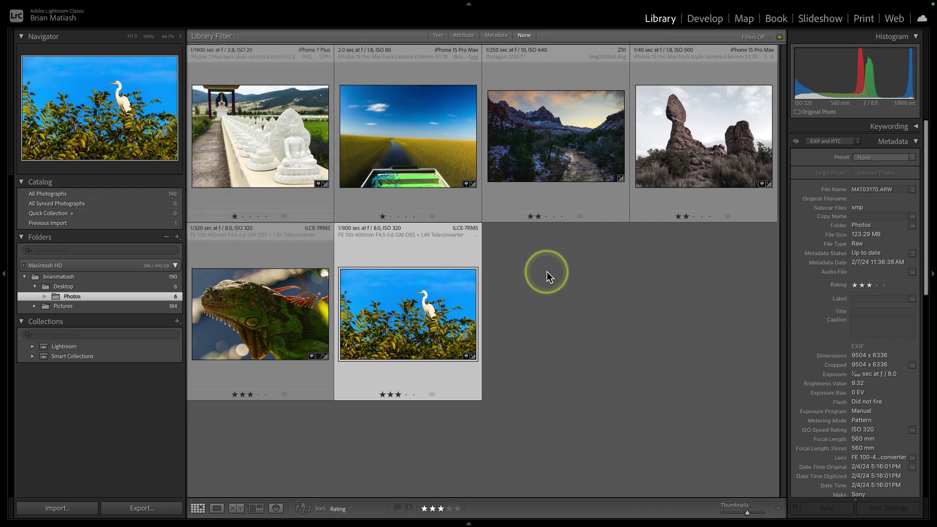
key("ctrl+Left")
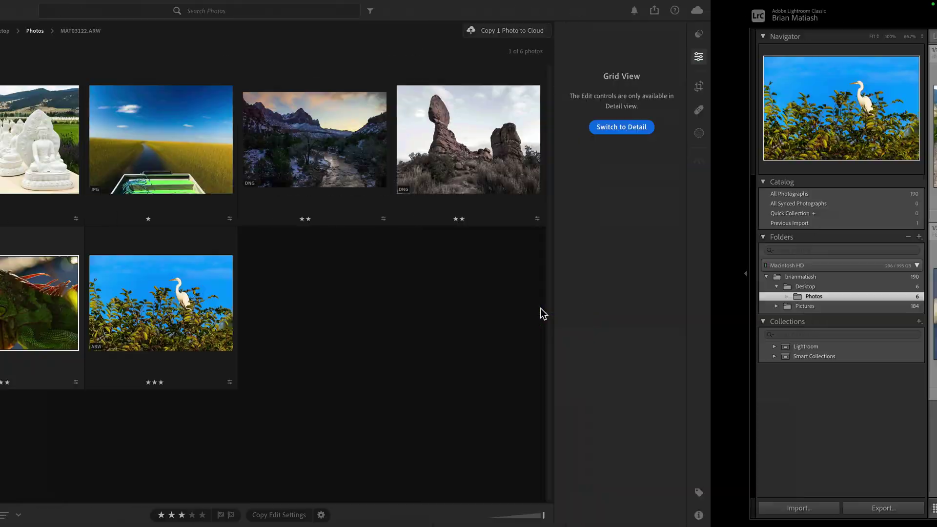
Step: Open the egret in Lightroom's edit view and confirm Mask 1 is in the Masking panel
left_click(384, 304)
double_click(385, 304)
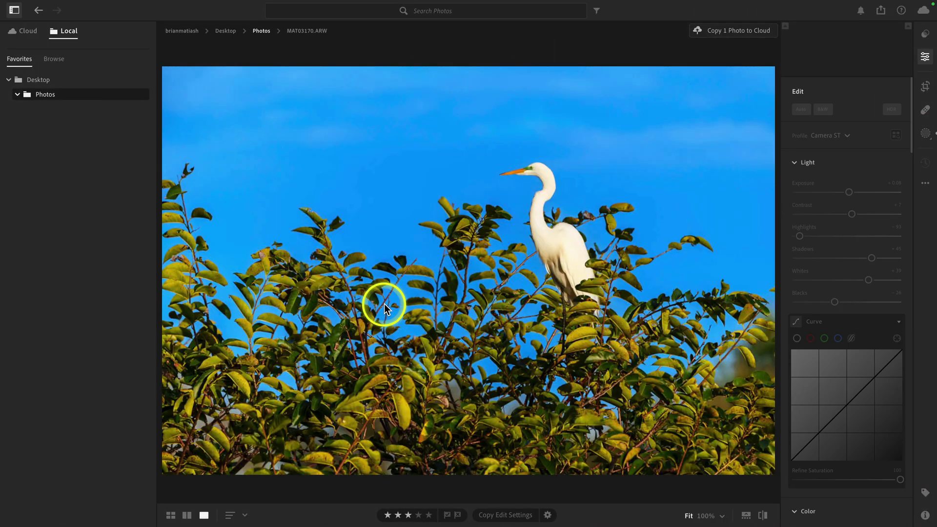
left_click(925, 133)
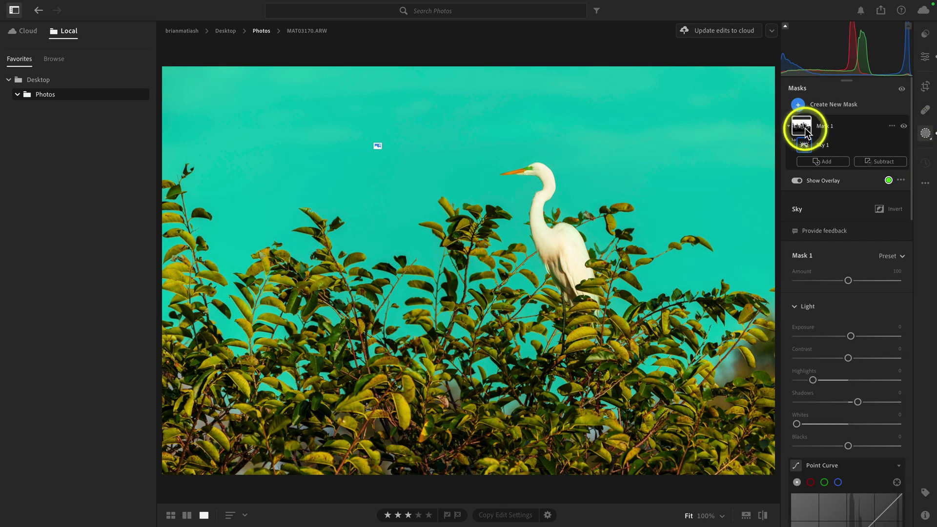